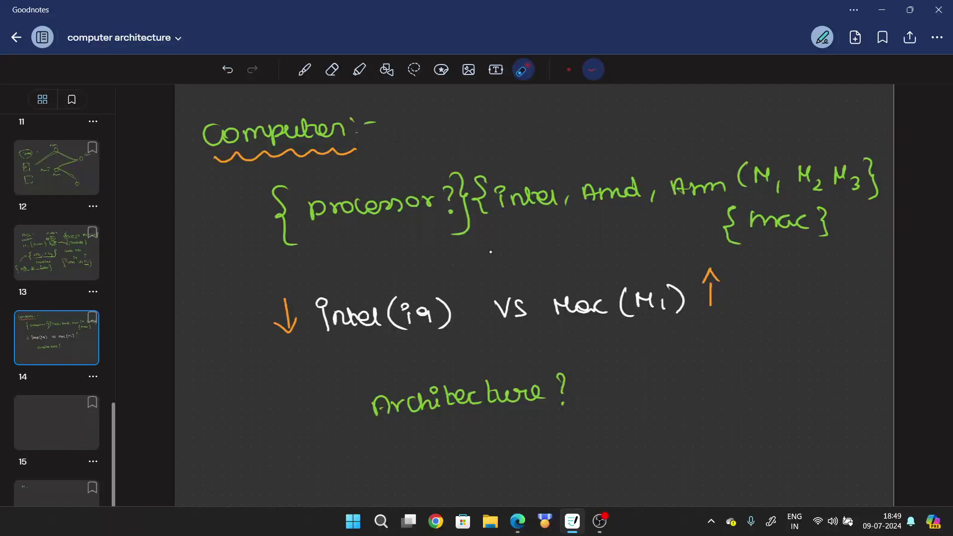
# - Laser-mark 'processor', Intel and AMD, and circle and group the M1, M2 and M3 chips
pyautogui.moveTo(311, 214)
pyautogui.mouseDown()
pyautogui.moveTo(323, 233)
pyautogui.moveTo(439, 177)
pyautogui.moveTo(301, 201)
pyautogui.moveTo(323, 231)
pyautogui.mouseUp()
pyautogui.moveTo(504, 222)
pyautogui.mouseDown()
pyautogui.moveTo(566, 219)
pyautogui.moveTo(506, 177)
pyautogui.moveTo(497, 226)
pyautogui.mouseUp()
pyautogui.moveTo(556, 177)
pyautogui.mouseDown()
pyautogui.moveTo(602, 175)
pyautogui.moveTo(650, 211)
pyautogui.moveTo(574, 213)
pyautogui.mouseUp()
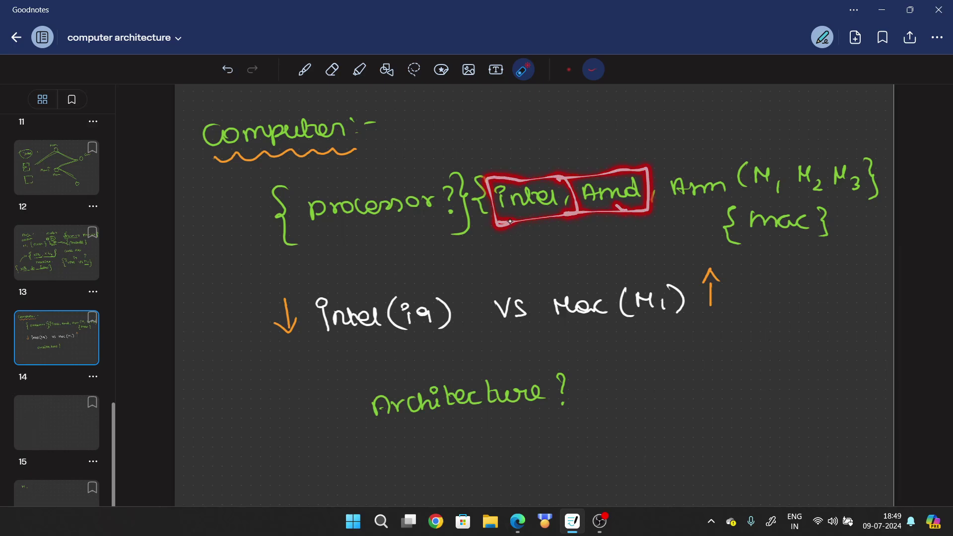
pyautogui.moveTo(511, 141)
pyautogui.mouseDown()
pyautogui.moveTo(610, 142)
pyautogui.moveTo(643, 174)
pyautogui.moveTo(692, 149)
pyautogui.mouseUp()
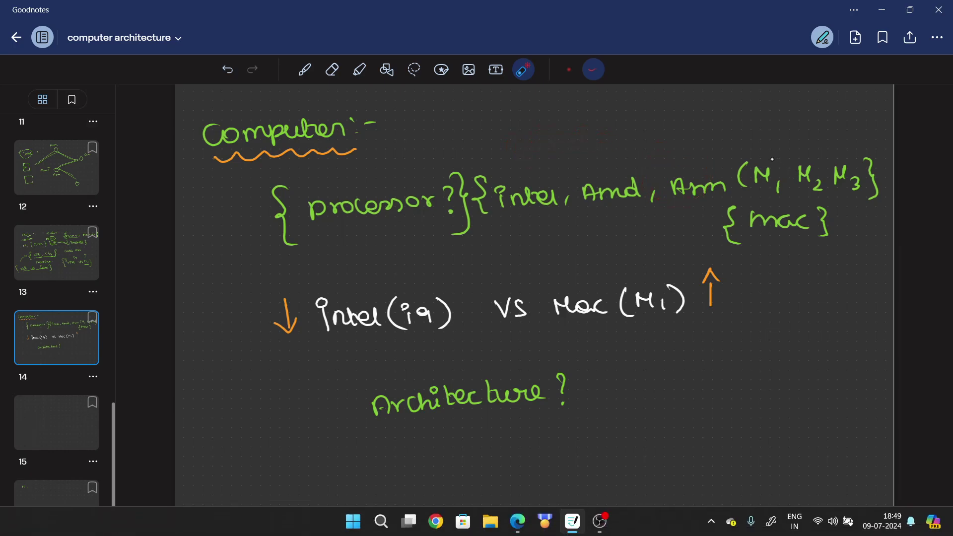
pyautogui.moveTo(762, 158)
pyautogui.mouseDown()
pyautogui.moveTo(770, 202)
pyautogui.moveTo(749, 166)
pyautogui.mouseUp()
pyautogui.moveTo(814, 157)
pyautogui.mouseDown()
pyautogui.moveTo(796, 172)
pyautogui.moveTo(839, 164)
pyautogui.mouseUp()
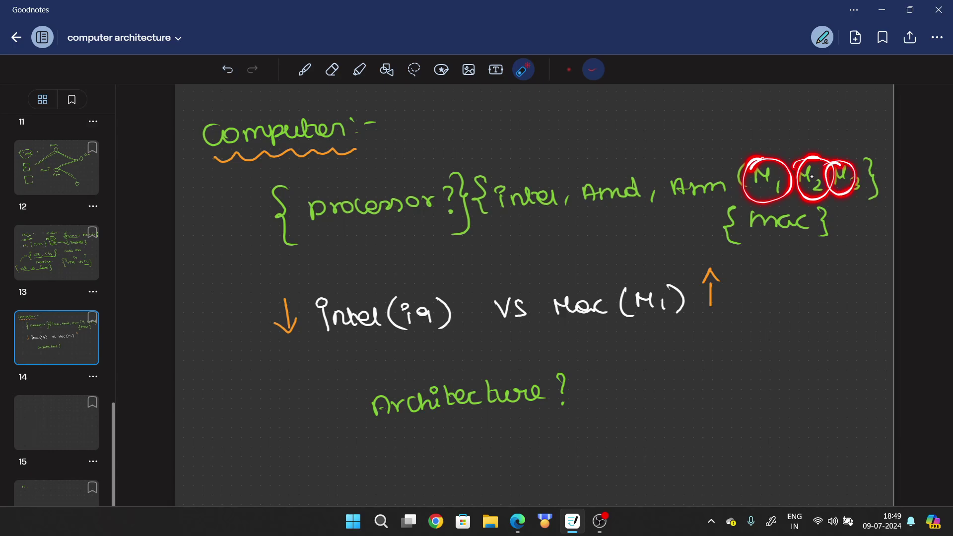
pyautogui.moveTo(752, 211)
pyautogui.mouseDown()
pyautogui.moveTo(878, 179)
pyautogui.moveTo(745, 145)
pyautogui.mouseUp()
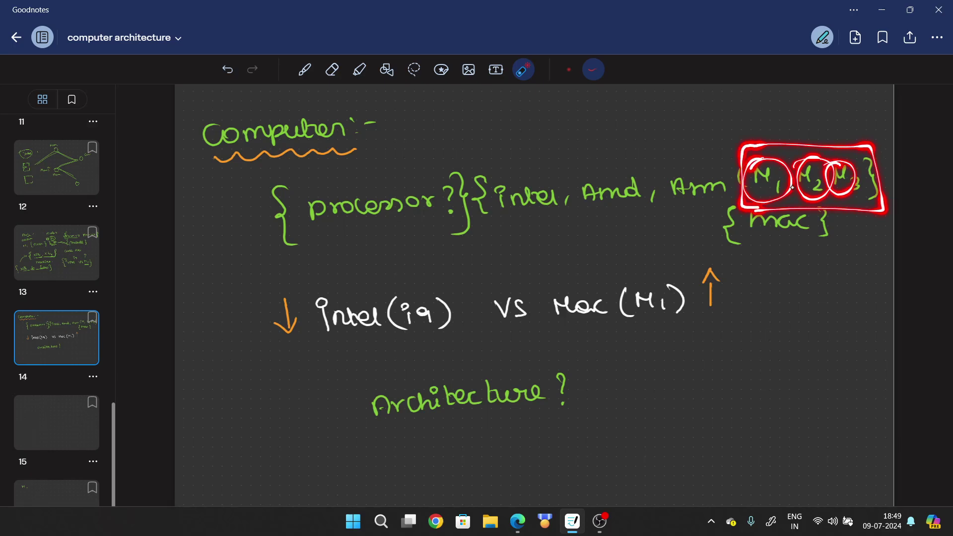
# - Point out Arm, Intel and Arm, then Mac with its orange up-arrow
pyautogui.moveTo(663, 184)
pyautogui.mouseDown()
pyautogui.moveTo(695, 160)
pyautogui.moveTo(661, 204)
pyautogui.mouseUp()
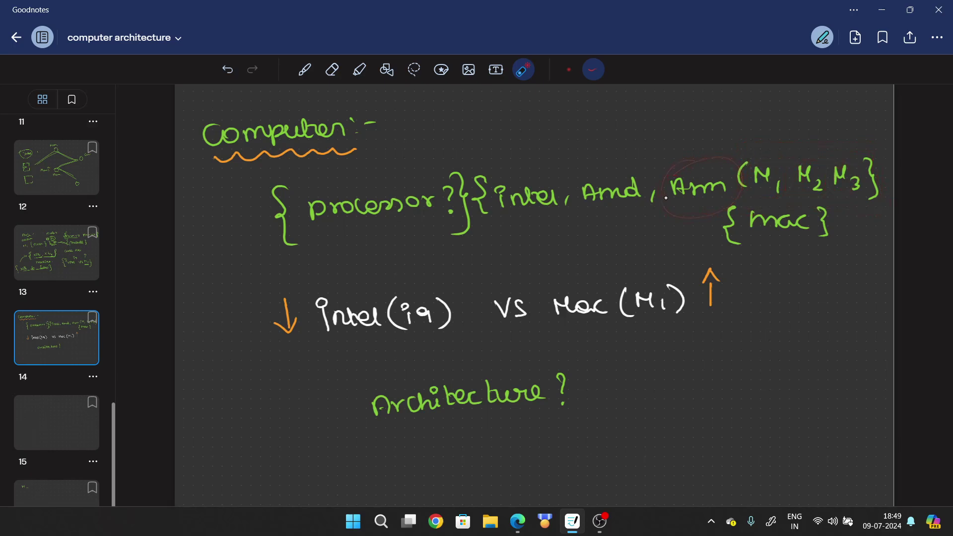
pyautogui.moveTo(552, 149); pyautogui.dragTo(556, 150)
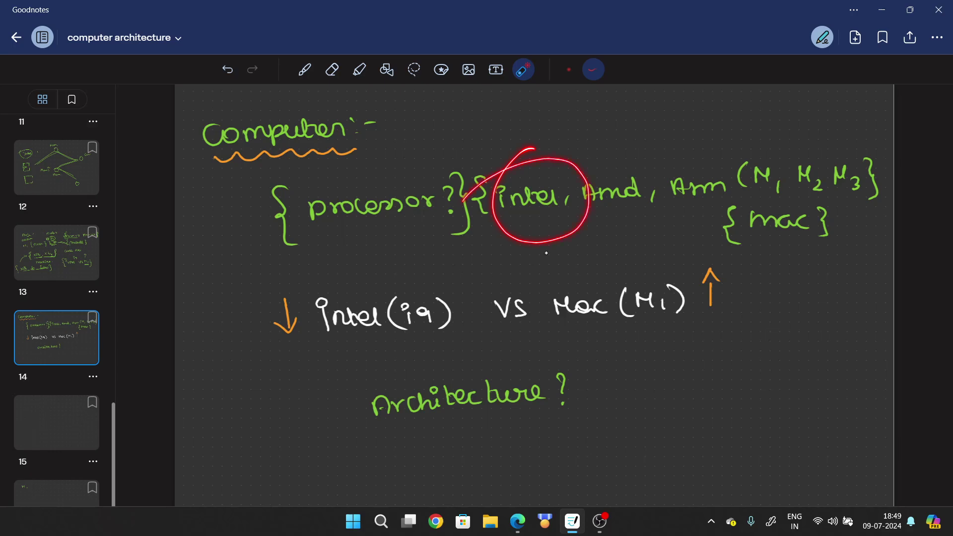
pyautogui.moveTo(715, 155)
pyautogui.mouseDown()
pyautogui.moveTo(718, 226)
pyautogui.moveTo(725, 164)
pyautogui.mouseUp()
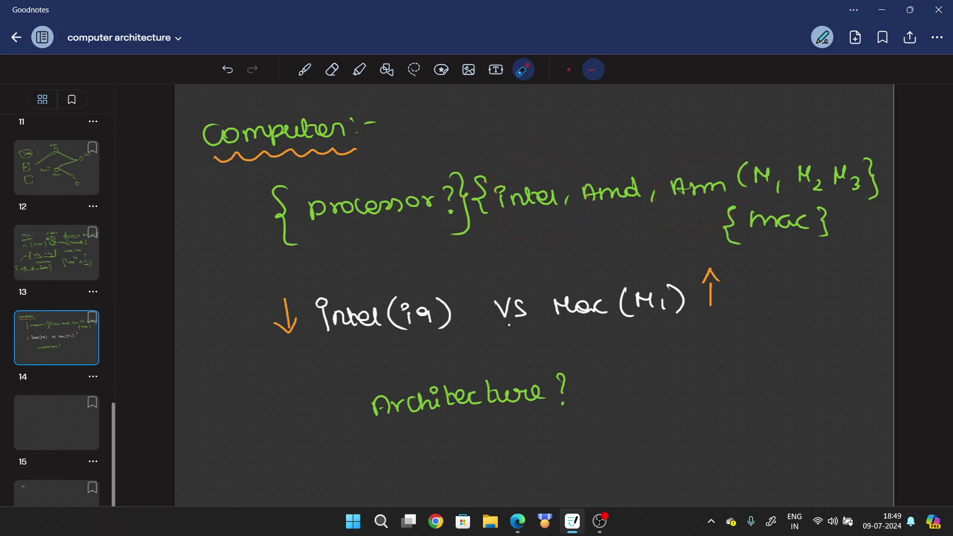
pyautogui.moveTo(569, 275); pyautogui.dragTo(589, 271)
pyautogui.moveTo(712, 315)
pyautogui.mouseDown()
pyautogui.moveTo(710, 271)
pyautogui.moveTo(721, 287)
pyautogui.mouseUp()
# - Trace the orange down-arrow and emphasise i9 after Intel and M1 after Mac
pyautogui.moveTo(287, 294)
pyautogui.mouseDown()
pyautogui.moveTo(289, 334)
pyautogui.moveTo(300, 308)
pyautogui.mouseUp()
pyautogui.moveTo(404, 307)
pyautogui.mouseDown()
pyautogui.moveTo(400, 298)
pyautogui.moveTo(432, 320)
pyautogui.moveTo(450, 308)
pyautogui.moveTo(446, 325)
pyautogui.mouseUp()
pyautogui.moveTo(630, 286)
pyautogui.mouseDown()
pyautogui.moveTo(626, 320)
pyautogui.moveTo(663, 298)
pyautogui.moveTo(665, 318)
pyautogui.mouseUp()
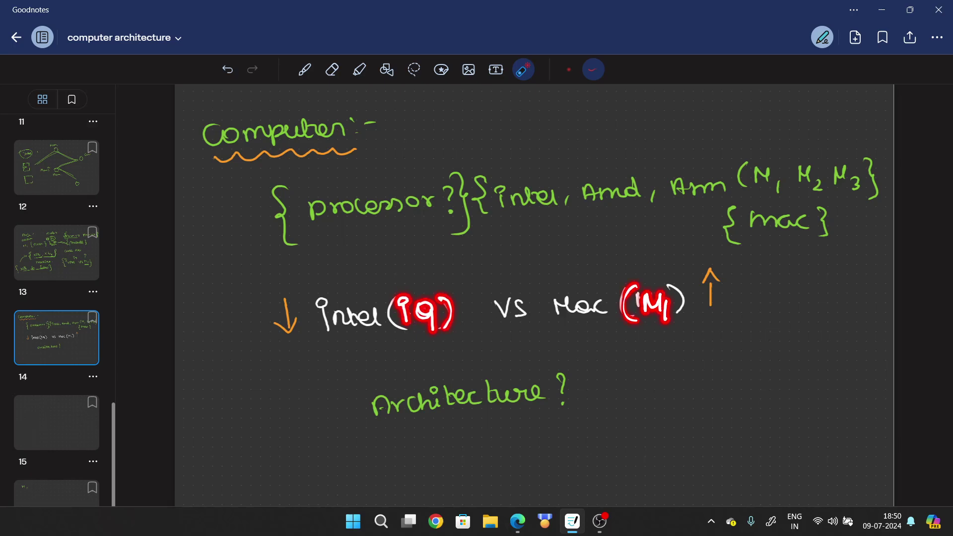
pyautogui.moveTo(671, 285)
pyautogui.mouseDown()
pyautogui.moveTo(685, 320)
pyautogui.moveTo(711, 271)
pyautogui.moveTo(720, 281)
pyautogui.mouseUp()
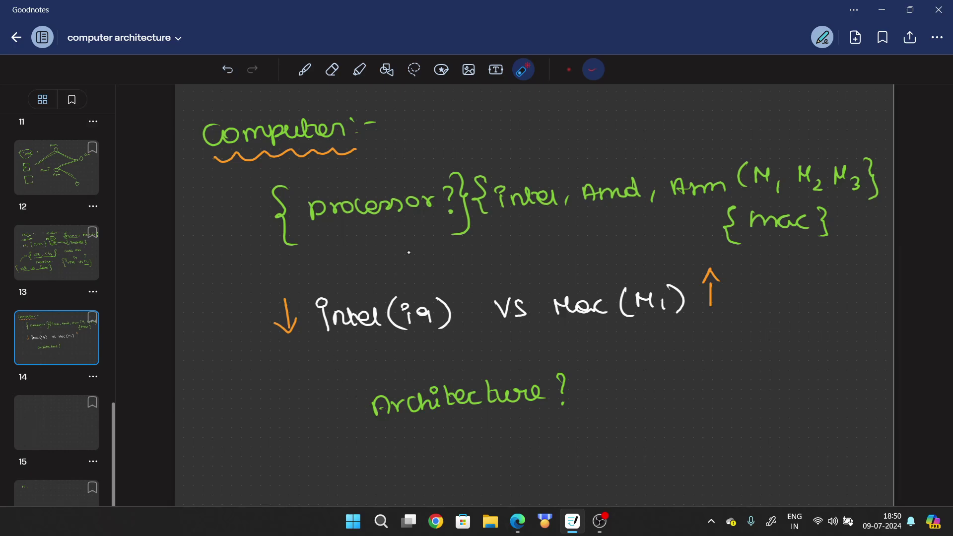
# - Frame 'Architecture?' with the laser, then move to blank page 15
pyautogui.moveTo(358, 376)
pyautogui.mouseDown()
pyautogui.moveTo(342, 420)
pyautogui.moveTo(375, 452)
pyautogui.mouseUp()
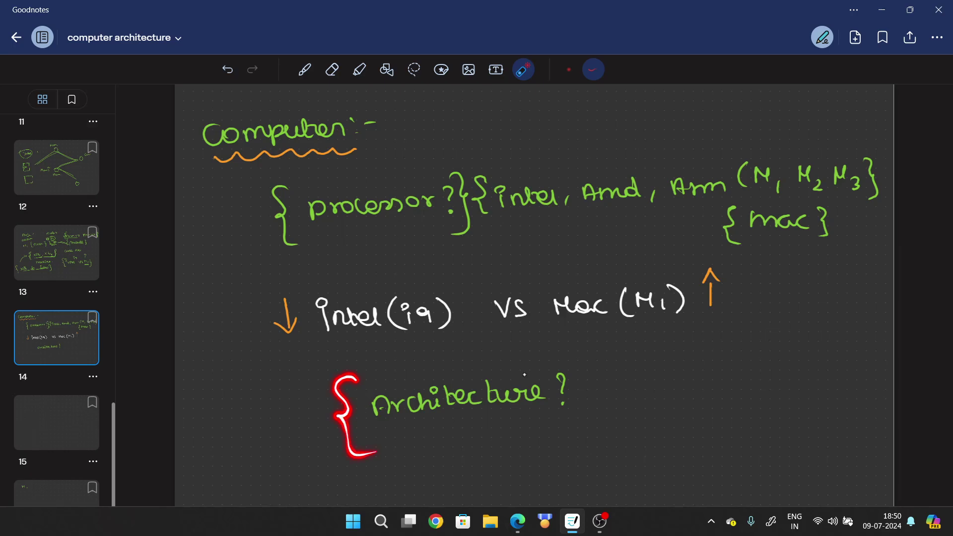
pyautogui.moveTo(567, 352)
pyautogui.mouseDown()
pyautogui.moveTo(589, 377)
pyautogui.moveTo(564, 420)
pyautogui.mouseUp()
pyautogui.moveTo(434, 425)
pyautogui.mouseDown()
pyautogui.moveTo(546, 393)
pyautogui.moveTo(337, 377)
pyautogui.moveTo(362, 439)
pyautogui.mouseUp()
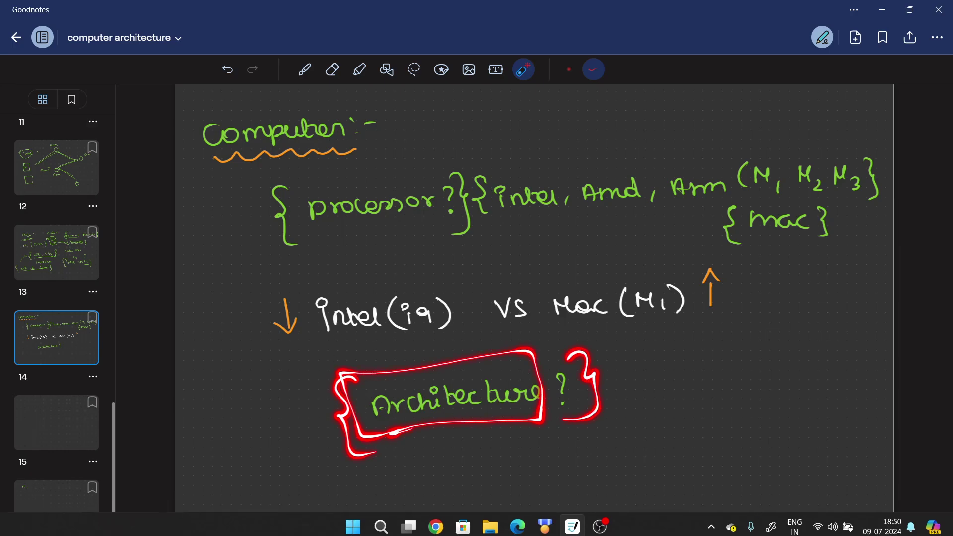
pyautogui.click(72, 424)
# - Write a double-underlined 'intel' heading in green ink at the top-left
pyautogui.click(308, 75)
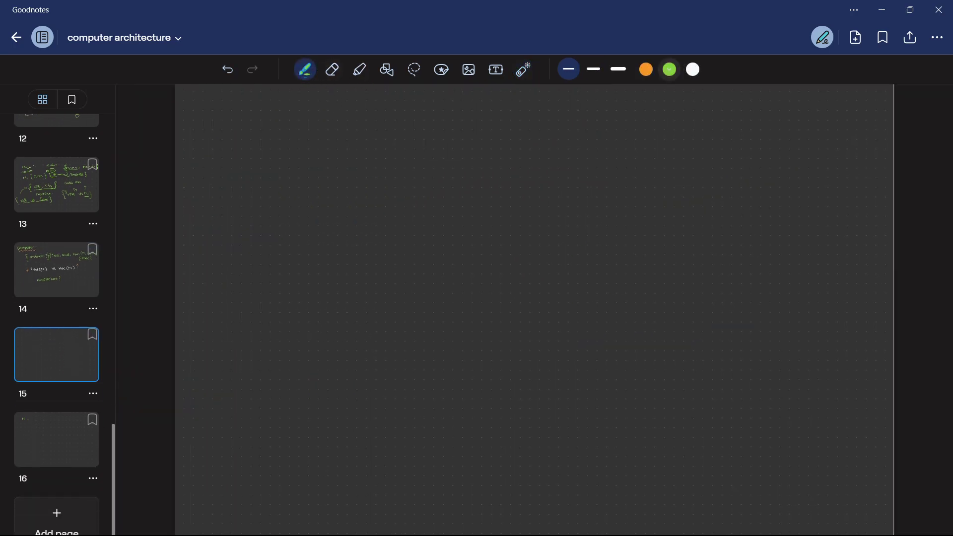
pyautogui.moveTo(222, 128)
pyautogui.mouseDown()
pyautogui.moveTo(226, 139)
pyautogui.moveTo(225, 124)
pyautogui.moveTo(251, 136)
pyautogui.mouseUp()
pyautogui.moveTo(247, 122)
pyautogui.mouseDown()
pyautogui.moveTo(262, 137)
pyautogui.moveTo(286, 136)
pyautogui.mouseUp()
pyautogui.click(276, 136)
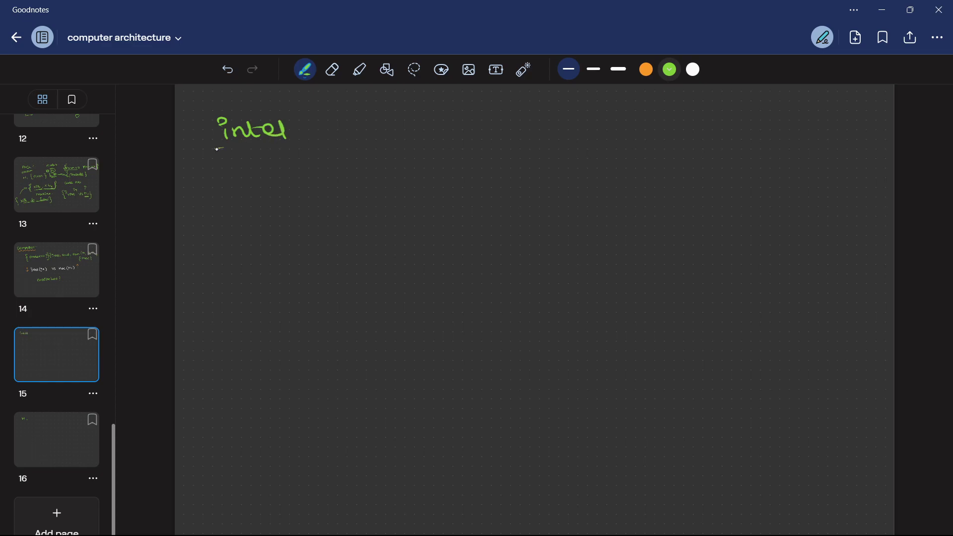
pyautogui.moveTo(215, 148); pyautogui.dragTo(284, 144)
pyautogui.moveTo(225, 155); pyautogui.dragTo(268, 151)
# - Draw a labelled box with a small funnel shape in the middle of the page
pyautogui.moveTo(480, 301)
pyautogui.mouseDown()
pyautogui.moveTo(480, 262)
pyautogui.moveTo(537, 259)
pyautogui.moveTo(487, 313)
pyautogui.moveTo(481, 280)
pyautogui.moveTo(493, 290)
pyautogui.mouseUp()
pyautogui.moveTo(497, 274)
pyautogui.mouseDown()
pyautogui.moveTo(504, 289)
pyautogui.moveTo(526, 287)
pyautogui.moveTo(536, 273)
pyautogui.moveTo(527, 293)
pyautogui.mouseUp()
pyautogui.moveTo(499, 294); pyautogui.dragTo(525, 296)
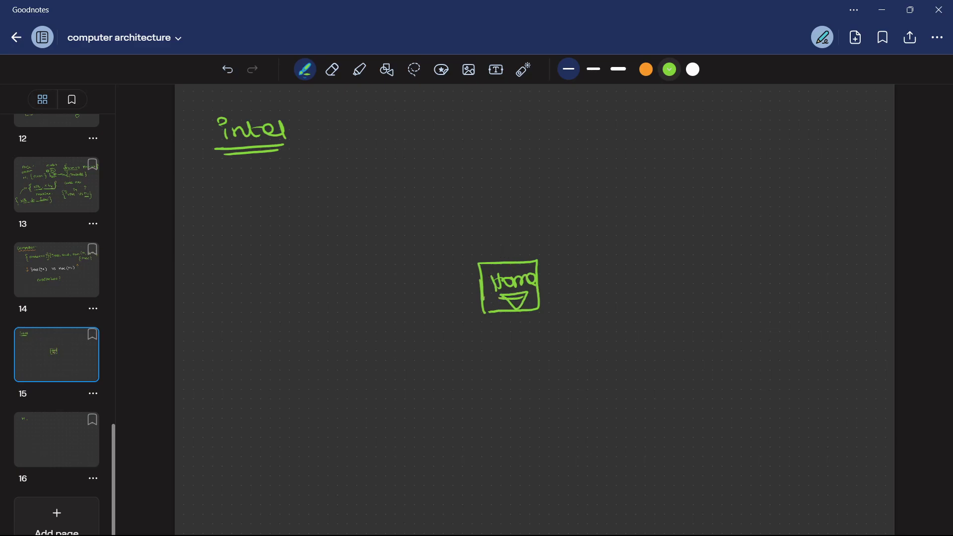
# - Add four circles around the box and link them with looping curved arrows
pyautogui.moveTo(234, 289); pyautogui.dragTo(233, 273)
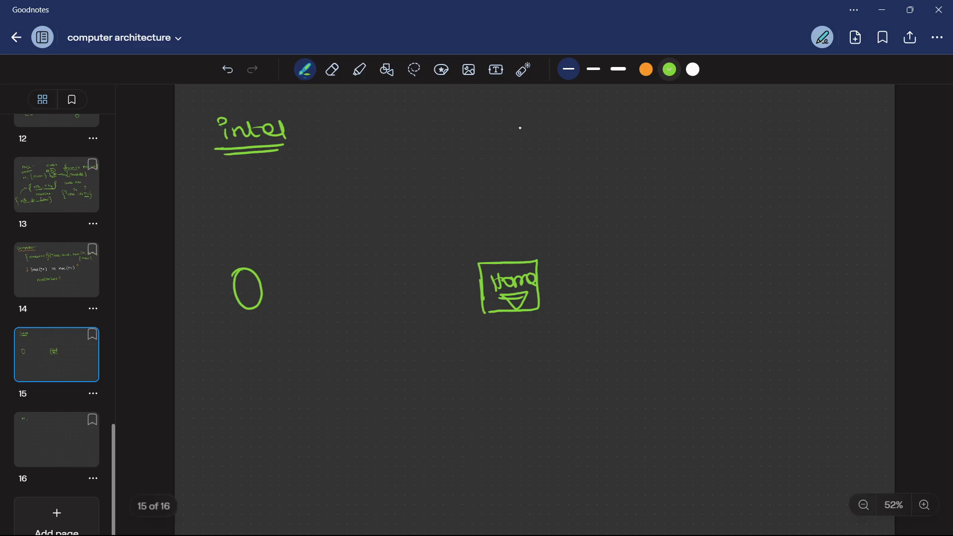
pyautogui.moveTo(498, 118); pyautogui.dragTo(505, 148)
pyautogui.moveTo(759, 257); pyautogui.dragTo(765, 253)
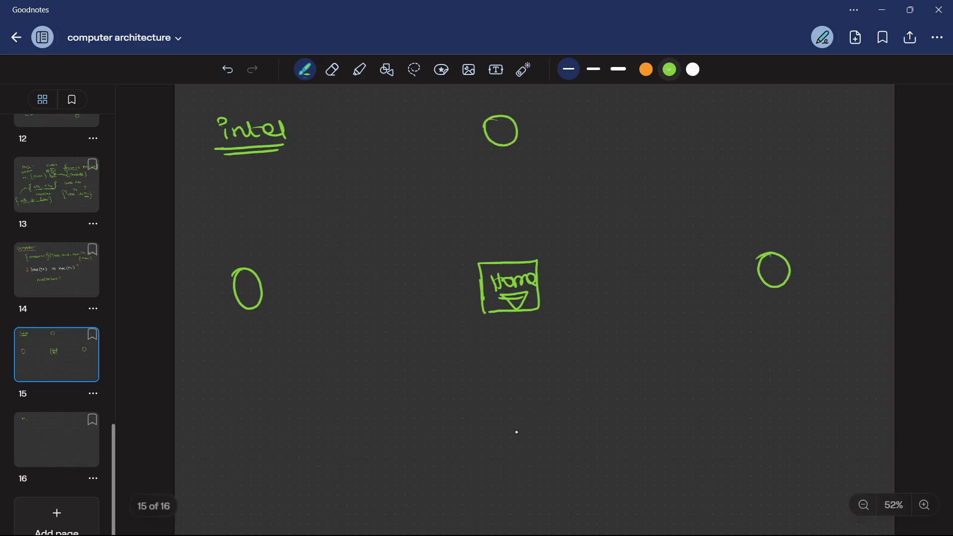
pyautogui.moveTo(516, 446)
pyautogui.mouseDown()
pyautogui.moveTo(531, 464)
pyautogui.moveTo(512, 446)
pyautogui.mouseUp()
pyautogui.moveTo(251, 268)
pyautogui.mouseDown()
pyautogui.moveTo(334, 189)
pyautogui.moveTo(484, 128)
pyautogui.moveTo(562, 136)
pyautogui.moveTo(749, 239)
pyautogui.moveTo(756, 253)
pyautogui.mouseUp()
pyautogui.moveTo(772, 287)
pyautogui.mouseDown()
pyautogui.moveTo(550, 441)
pyautogui.moveTo(500, 321)
pyautogui.moveTo(512, 331)
pyautogui.mouseUp()
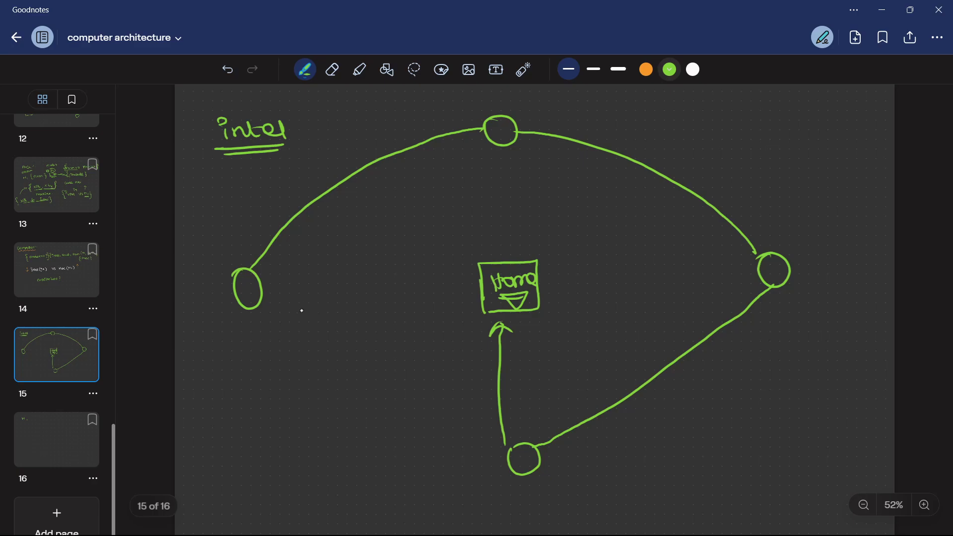
# - Write Time ↑ and Work ↑ enclosed in braces, underlining each
pyautogui.moveTo(277, 368); pyautogui.dragTo(283, 347)
pyautogui.moveTo(271, 353)
pyautogui.mouseDown()
pyautogui.moveTo(296, 348)
pyautogui.moveTo(293, 366)
pyautogui.moveTo(347, 358)
pyautogui.mouseUp()
pyautogui.moveTo(366, 341)
pyautogui.mouseDown()
pyautogui.moveTo(368, 359)
pyautogui.moveTo(377, 337)
pyautogui.mouseUp()
pyautogui.moveTo(276, 416); pyautogui.dragTo(335, 425)
pyautogui.moveTo(367, 396)
pyautogui.mouseDown()
pyautogui.moveTo(371, 425)
pyautogui.moveTo(387, 406)
pyautogui.mouseUp()
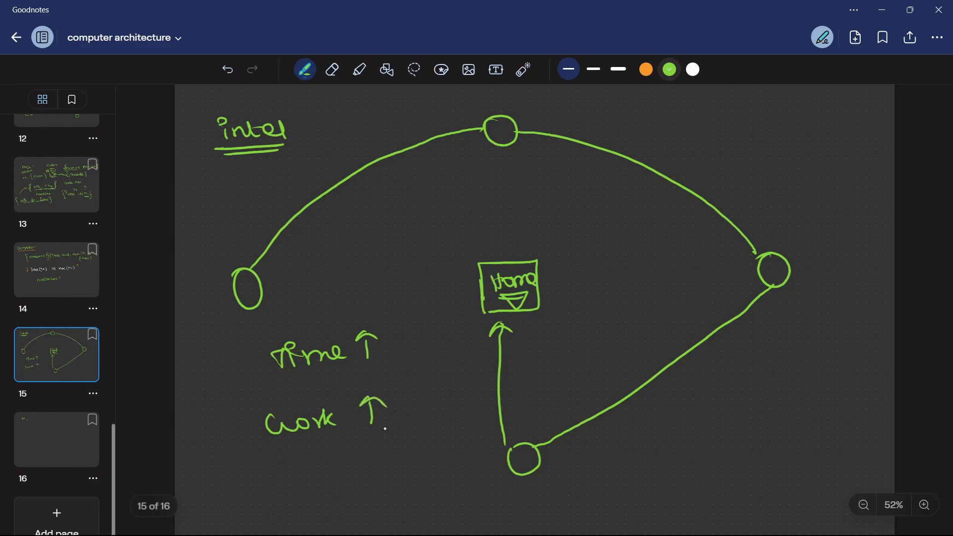
pyautogui.moveTo(412, 330); pyautogui.dragTo(400, 435)
pyautogui.moveTo(225, 350)
pyautogui.mouseDown()
pyautogui.moveTo(211, 378)
pyautogui.moveTo(245, 461)
pyautogui.moveTo(422, 455)
pyautogui.mouseUp()
pyautogui.moveTo(276, 383); pyautogui.dragTo(393, 373)
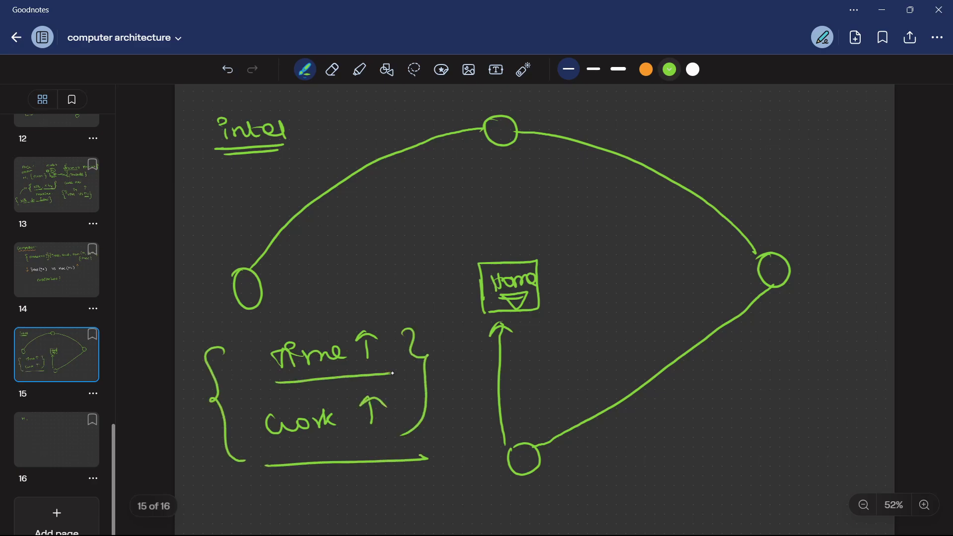
pyautogui.moveTo(279, 444); pyautogui.dragTo(398, 440)
# - Write 'process' inside the loop and wrap it in curly braces
pyautogui.moveTo(335, 239)
pyautogui.mouseDown()
pyautogui.moveTo(428, 229)
pyautogui.moveTo(450, 243)
pyautogui.moveTo(438, 254)
pyautogui.mouseUp()
pyautogui.moveTo(328, 219)
pyautogui.mouseDown()
pyautogui.moveTo(318, 244)
pyautogui.moveTo(340, 272)
pyautogui.mouseUp()
pyautogui.moveTo(470, 206); pyautogui.dragTo(465, 256)
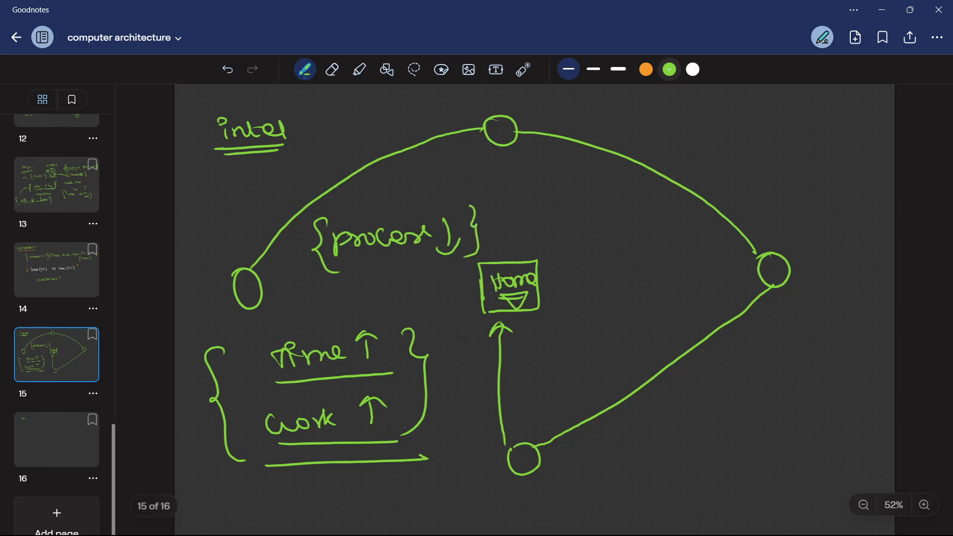
# - On page 16, box the M1 heading and draw two stacked boxes, one labelled 'Prom', joined by an arrow
pyautogui.click(87, 437)
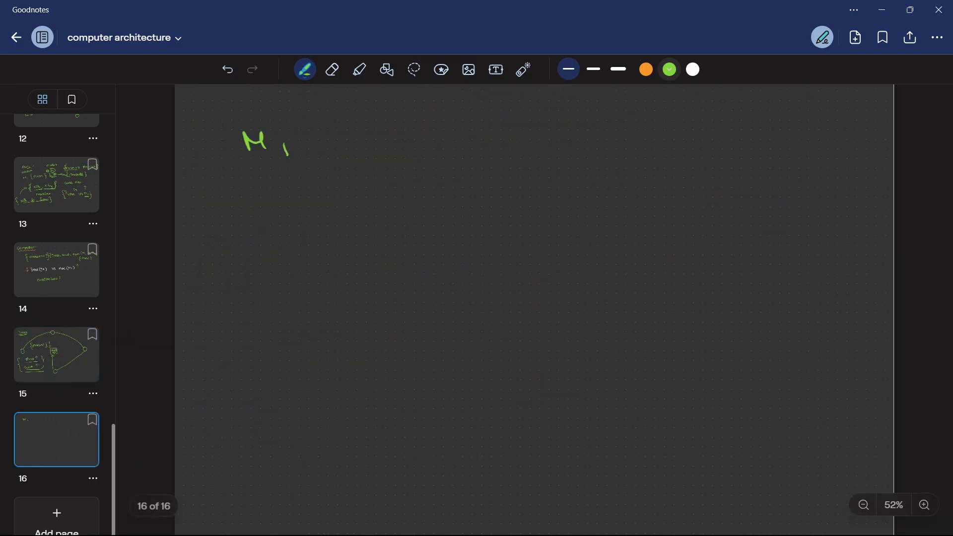
pyautogui.moveTo(269, 169)
pyautogui.mouseDown()
pyautogui.moveTo(248, 124)
pyautogui.moveTo(272, 164)
pyautogui.mouseUp()
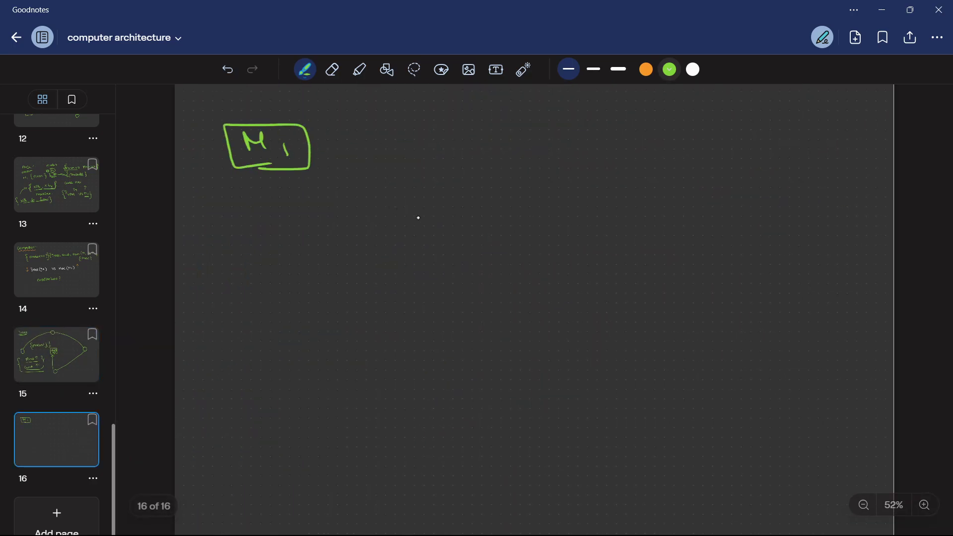
pyautogui.moveTo(471, 260)
pyautogui.mouseDown()
pyautogui.moveTo(472, 311)
pyautogui.moveTo(525, 304)
pyautogui.moveTo(472, 309)
pyautogui.mouseUp()
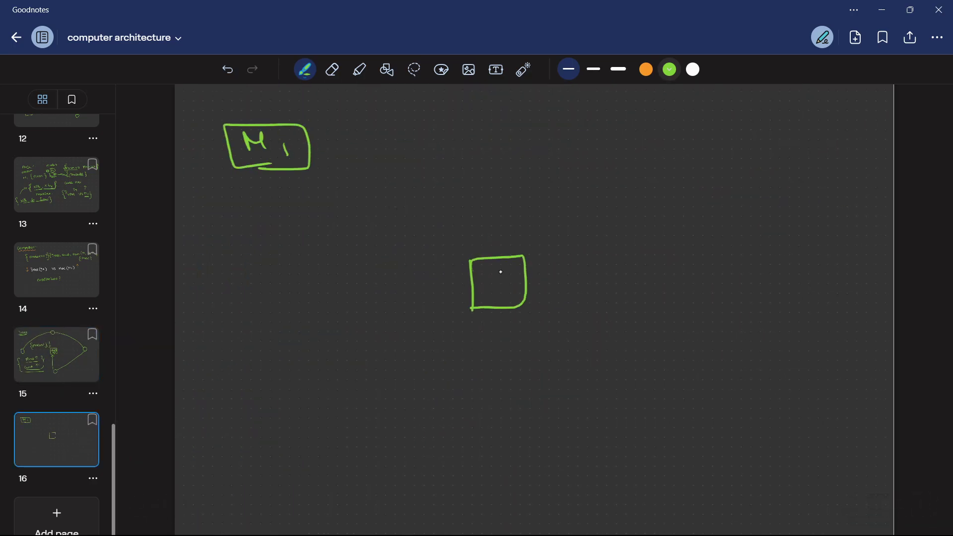
pyautogui.moveTo(486, 271)
pyautogui.mouseDown()
pyautogui.moveTo(481, 289)
pyautogui.moveTo(518, 279)
pyautogui.mouseUp()
pyautogui.moveTo(478, 339); pyautogui.dragTo(476, 381)
pyautogui.moveTo(478, 339)
pyautogui.mouseDown()
pyautogui.moveTo(516, 337)
pyautogui.moveTo(478, 395)
pyautogui.moveTo(498, 371)
pyautogui.moveTo(485, 371)
pyautogui.moveTo(512, 353)
pyautogui.moveTo(510, 369)
pyautogui.moveTo(525, 367)
pyautogui.mouseUp()
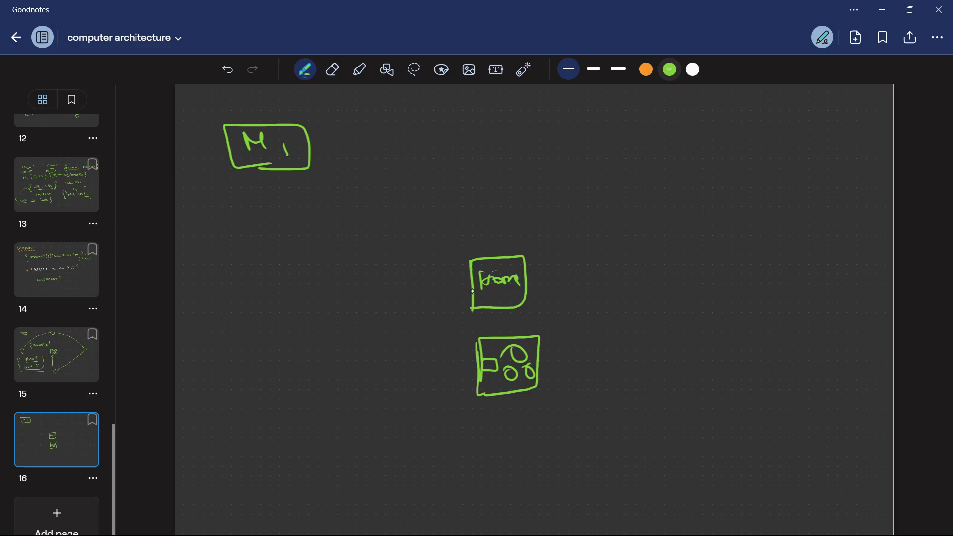
pyautogui.moveTo(502, 336)
pyautogui.mouseDown()
pyautogui.moveTo(501, 308)
pyautogui.moveTo(508, 316)
pyautogui.mouseUp()
# - Write Work ↓ on the left with Time ↓ above it
pyautogui.moveTo(244, 332)
pyautogui.mouseDown()
pyautogui.moveTo(288, 334)
pyautogui.moveTo(293, 342)
pyautogui.mouseUp()
pyautogui.moveTo(305, 327)
pyautogui.mouseDown()
pyautogui.moveTo(305, 343)
pyautogui.moveTo(322, 343)
pyautogui.mouseUp()
pyautogui.click(327, 350)
pyautogui.moveTo(228, 310); pyautogui.dragTo(253, 293)
pyautogui.moveTo(242, 297)
pyautogui.mouseDown()
pyautogui.moveTo(244, 309)
pyautogui.moveTo(306, 297)
pyautogui.mouseUp()
pyautogui.moveTo(313, 282); pyautogui.dragTo(311, 298)
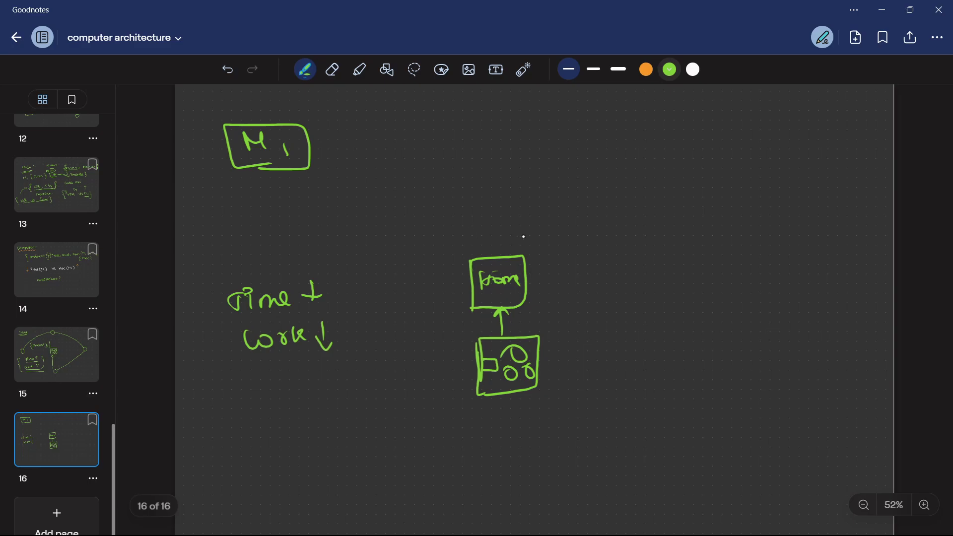
# - Draw a double-outlined rectangle on the right divided into compartments labelled Ar and Gr
pyautogui.moveTo(633, 207)
pyautogui.mouseDown()
pyautogui.moveTo(635, 280)
pyautogui.moveTo(655, 308)
pyautogui.mouseUp()
pyautogui.moveTo(636, 254); pyautogui.dragTo(672, 300)
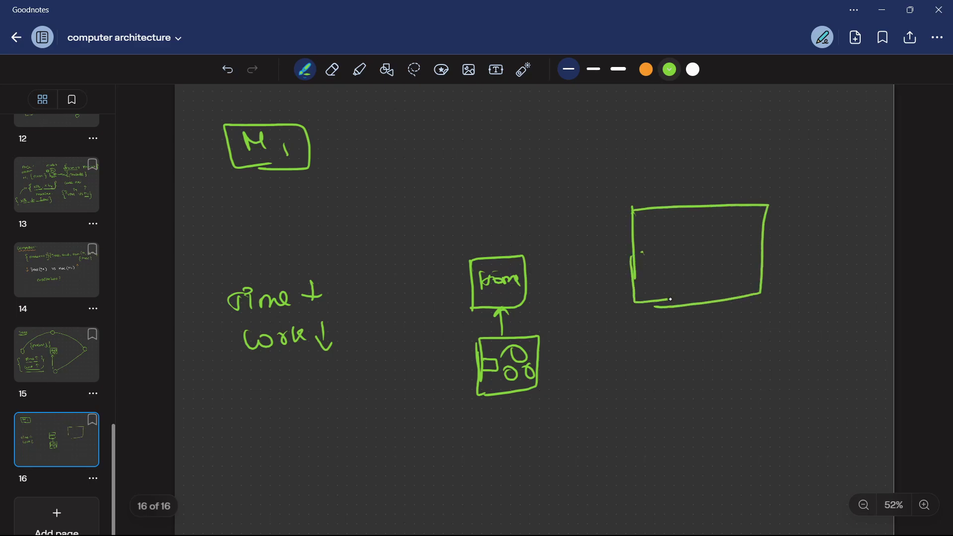
pyautogui.moveTo(638, 249); pyautogui.dragTo(690, 301)
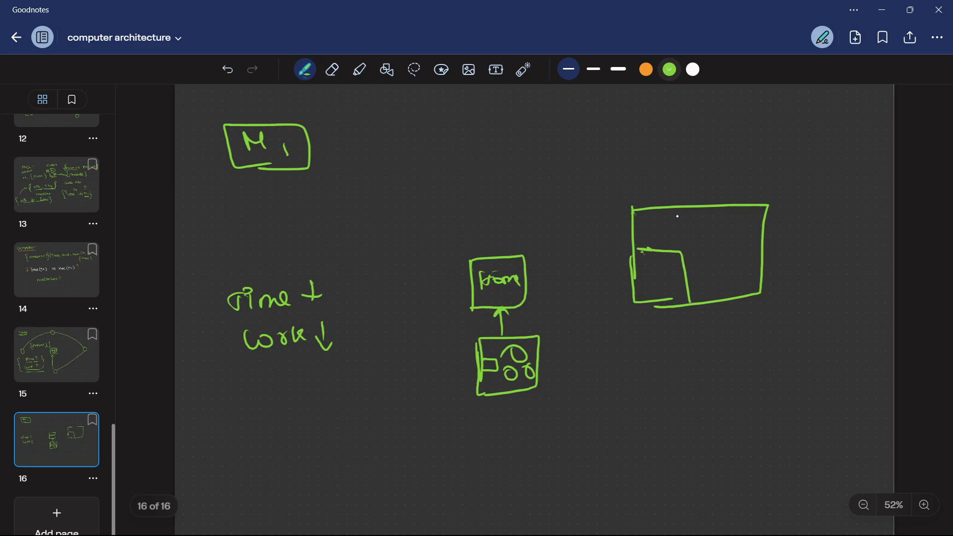
pyautogui.moveTo(677, 209)
pyautogui.mouseDown()
pyautogui.moveTo(677, 243)
pyautogui.moveTo(659, 218)
pyautogui.moveTo(700, 246)
pyautogui.moveTo(736, 212)
pyautogui.mouseUp()
pyautogui.moveTo(699, 279); pyautogui.dragTo(730, 268)
pyautogui.moveTo(637, 213)
pyautogui.mouseDown()
pyautogui.moveTo(637, 293)
pyautogui.moveTo(662, 299)
pyautogui.moveTo(658, 309)
pyautogui.mouseUp()
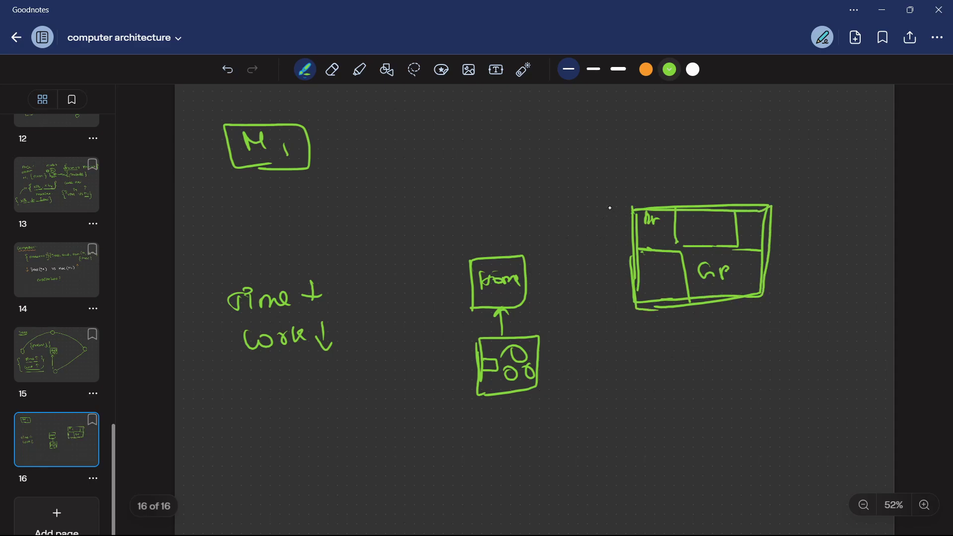
# - Enclose the rectangle in curly braces and go back to page 15
pyautogui.moveTo(609, 203); pyautogui.dragTo(624, 306)
pyautogui.moveTo(795, 196); pyautogui.dragTo(770, 293)
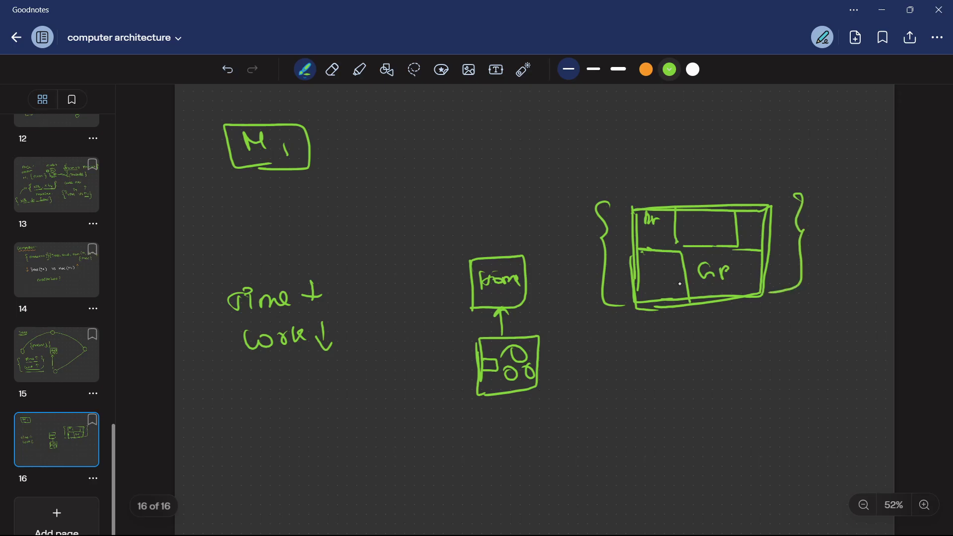
pyautogui.click(41, 360)
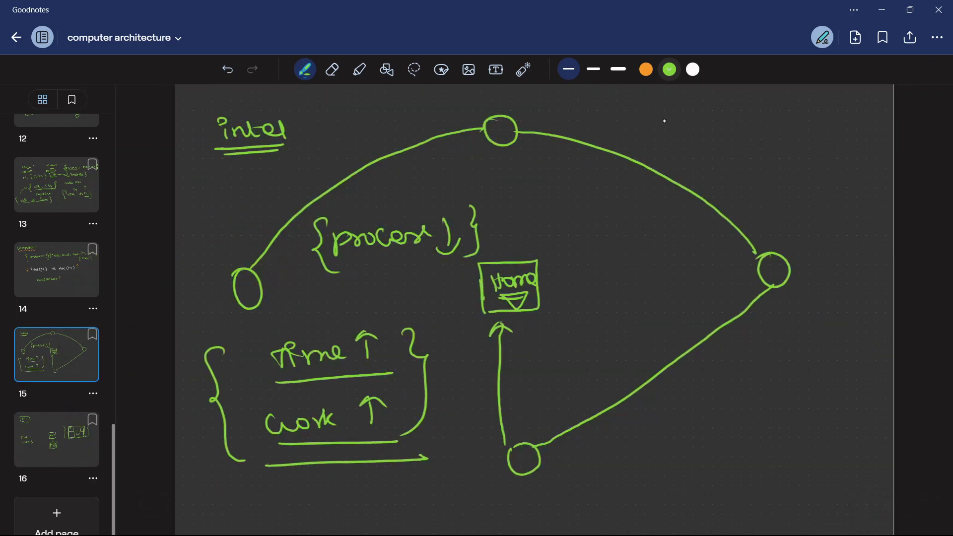
# - Draw three small squares at the lower right linked by curved arrows into a loop
pyautogui.moveTo(659, 418); pyautogui.dragTo(662, 443)
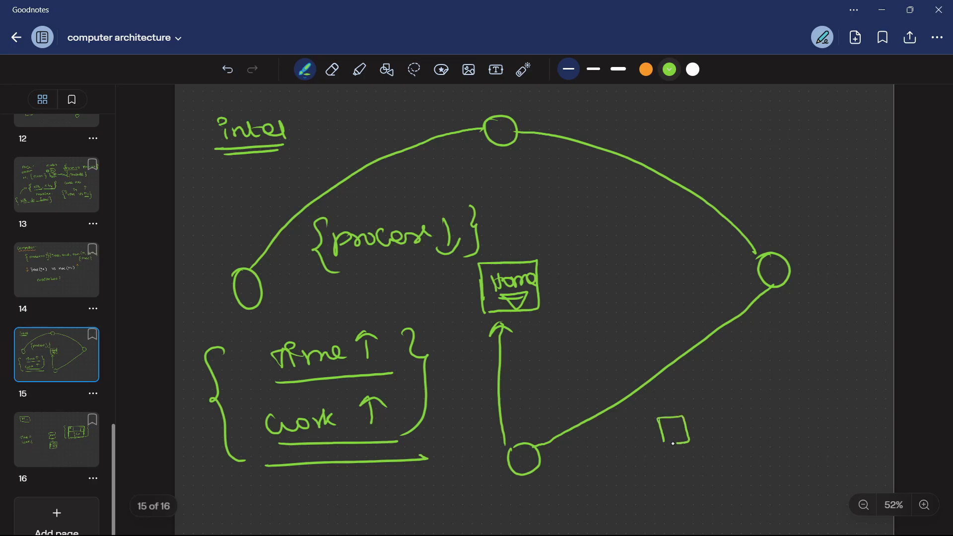
pyautogui.moveTo(751, 348); pyautogui.dragTo(752, 371)
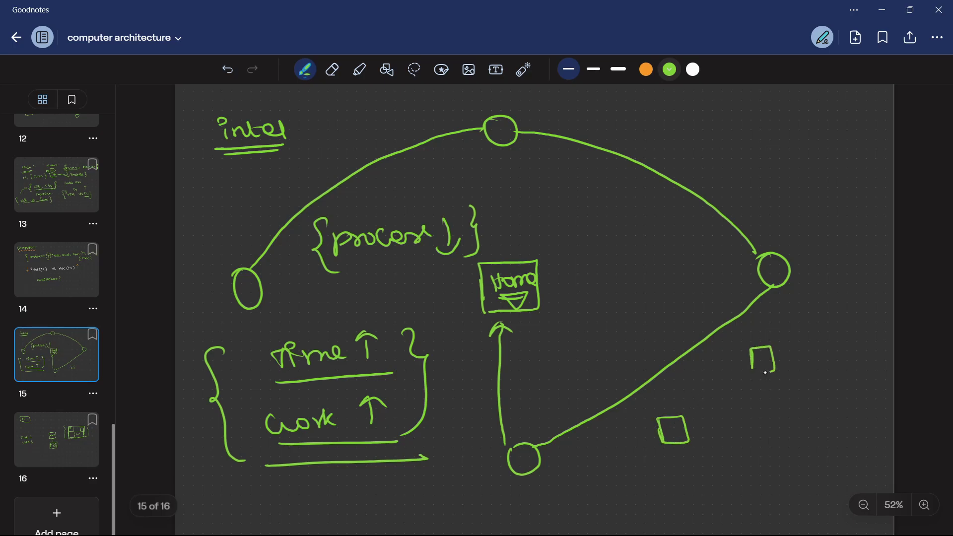
pyautogui.moveTo(669, 416)
pyautogui.mouseDown()
pyautogui.moveTo(702, 370)
pyautogui.moveTo(750, 355)
pyautogui.moveTo(804, 387)
pyautogui.moveTo(810, 416)
pyautogui.moveTo(816, 407)
pyautogui.moveTo(803, 447)
pyautogui.mouseUp()
pyautogui.moveTo(805, 420)
pyautogui.mouseDown()
pyautogui.moveTo(825, 443)
pyautogui.moveTo(725, 477)
pyautogui.moveTo(681, 454)
pyautogui.moveTo(693, 454)
pyautogui.mouseUp()
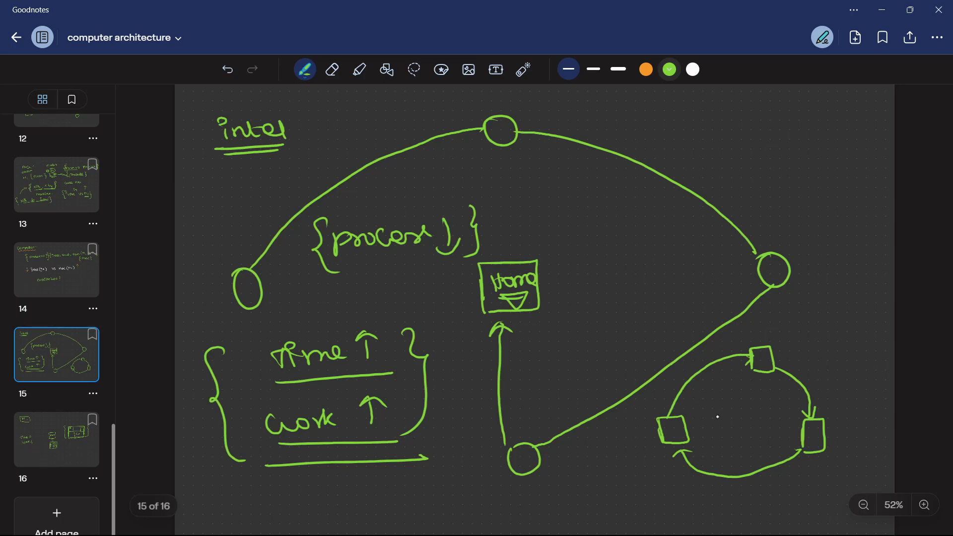
# - Write Time↑ and work↑ in curly braces inside the loop, then go to page 16
pyautogui.moveTo(709, 402)
pyautogui.mouseDown()
pyautogui.moveTo(726, 414)
pyautogui.moveTo(757, 412)
pyautogui.mouseUp()
pyautogui.moveTo(768, 402)
pyautogui.mouseDown()
pyautogui.moveTo(769, 412)
pyautogui.moveTo(775, 400)
pyautogui.mouseUp()
pyautogui.moveTo(728, 439)
pyautogui.mouseDown()
pyautogui.moveTo(759, 427)
pyautogui.moveTo(769, 439)
pyautogui.moveTo(775, 427)
pyautogui.mouseUp()
pyautogui.moveTo(714, 392); pyautogui.dragTo(713, 447)
pyautogui.moveTo(779, 393); pyautogui.dragTo(785, 440)
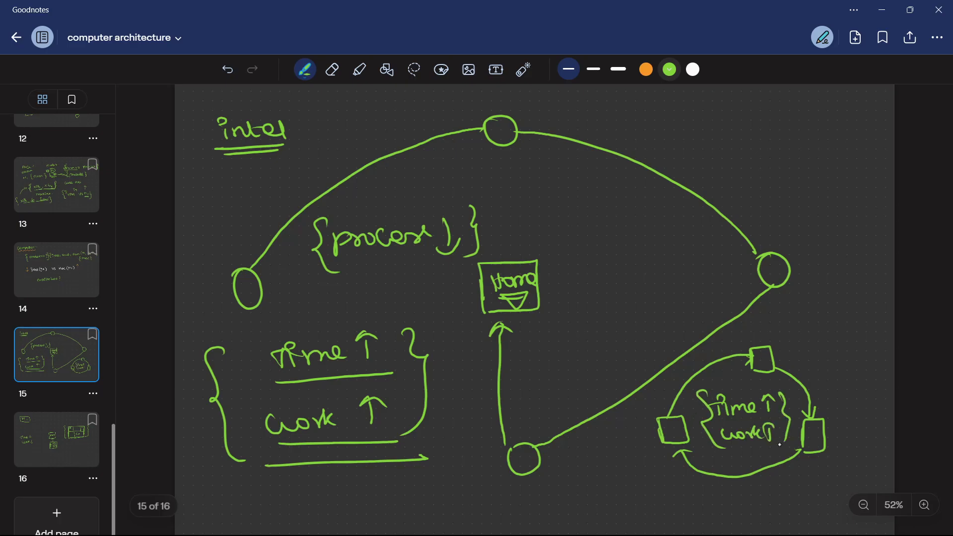
pyautogui.click(94, 447)
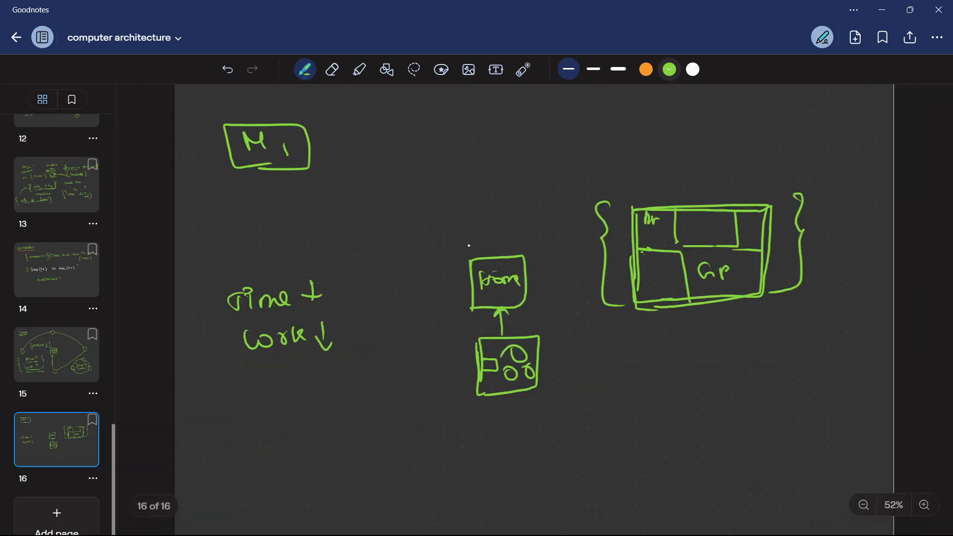
# - Bracket the box diagram with braces and write 'Apple' above it
pyautogui.moveTo(439, 258)
pyautogui.mouseDown()
pyautogui.moveTo(424, 263)
pyautogui.moveTo(476, 357)
pyautogui.mouseUp()
pyautogui.moveTo(540, 247); pyautogui.dragTo(555, 352)
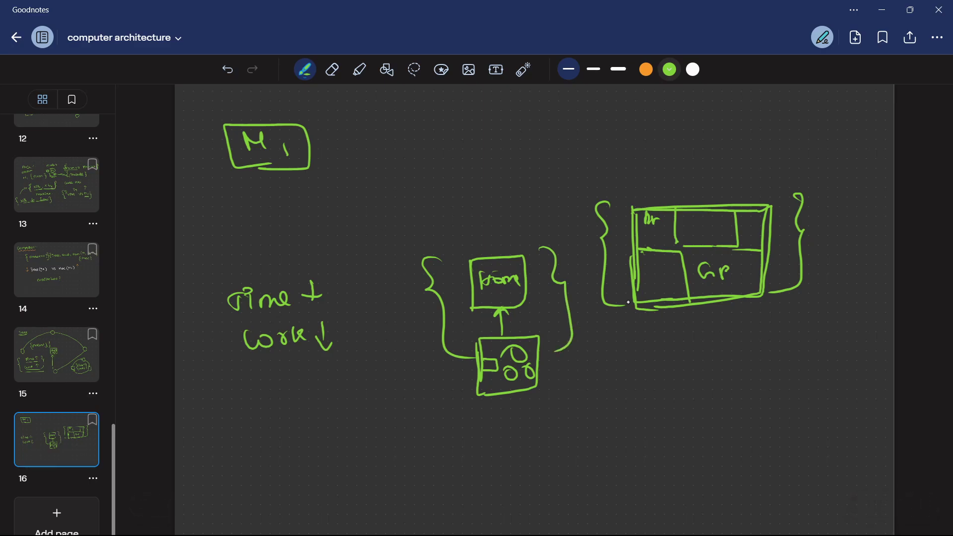
pyautogui.moveTo(403, 169)
pyautogui.mouseDown()
pyautogui.moveTo(404, 187)
pyautogui.moveTo(442, 188)
pyautogui.mouseUp()
pyautogui.moveTo(449, 162)
pyautogui.mouseDown()
pyautogui.moveTo(453, 185)
pyautogui.moveTo(469, 186)
pyautogui.mouseUp()
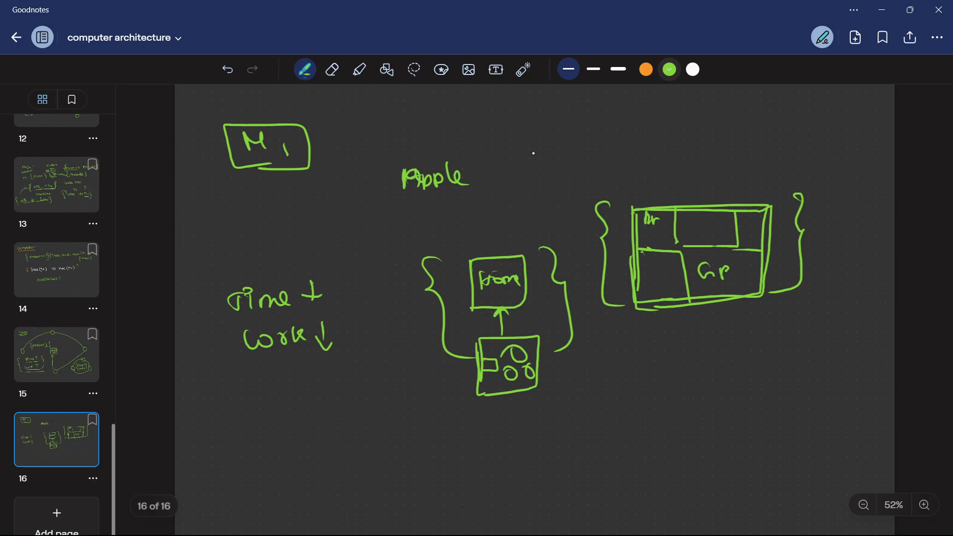
# - Write 'Android {Arm} → ARV7' at the top and circle the version label
pyautogui.moveTo(535, 140)
pyautogui.mouseDown()
pyautogui.moveTo(636, 135)
pyautogui.moveTo(639, 113)
pyautogui.mouseUp()
pyautogui.moveTo(671, 133)
pyautogui.mouseDown()
pyautogui.moveTo(676, 117)
pyautogui.moveTo(689, 134)
pyautogui.mouseUp()
pyautogui.moveTo(687, 128); pyautogui.dragTo(731, 119)
pyautogui.moveTo(738, 106)
pyautogui.mouseDown()
pyautogui.moveTo(747, 120)
pyautogui.moveTo(739, 140)
pyautogui.mouseUp()
pyautogui.moveTo(667, 102)
pyautogui.mouseDown()
pyautogui.moveTo(665, 147)
pyautogui.moveTo(740, 172)
pyautogui.moveTo(778, 164)
pyautogui.mouseUp()
pyautogui.moveTo(791, 147)
pyautogui.mouseDown()
pyautogui.moveTo(780, 156)
pyautogui.moveTo(793, 161)
pyautogui.moveTo(824, 149)
pyautogui.moveTo(831, 167)
pyautogui.mouseUp()
pyautogui.moveTo(802, 130)
pyautogui.mouseDown()
pyautogui.moveTo(774, 164)
pyautogui.moveTo(805, 132)
pyautogui.mouseUp()
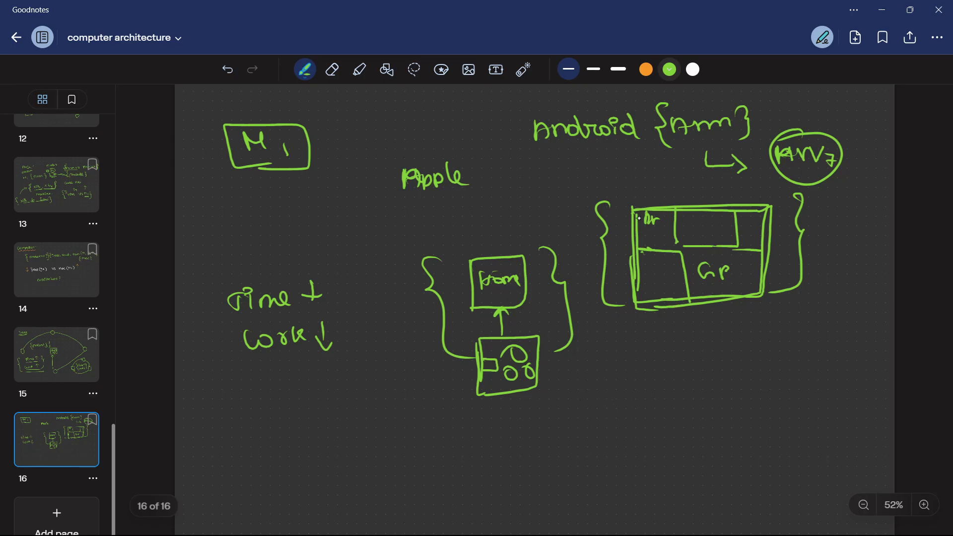
# - Retrace the big box's left edge and the M1 box's bottom, then add blank page 17
pyautogui.moveTo(639, 218); pyautogui.dragTo(629, 288)
pyautogui.moveTo(223, 171); pyautogui.dragTo(294, 170)
pyautogui.click(38, 365)
pyautogui.click(63, 442)
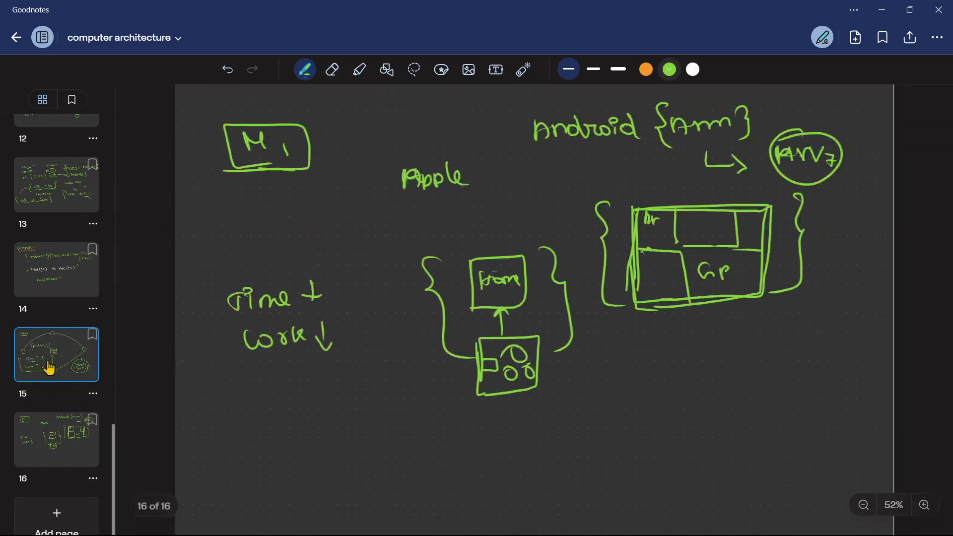
pyautogui.click(50, 367)
# - Add blank page 17 and write the heading 'Architecture ?'
pyautogui.click(57, 516)
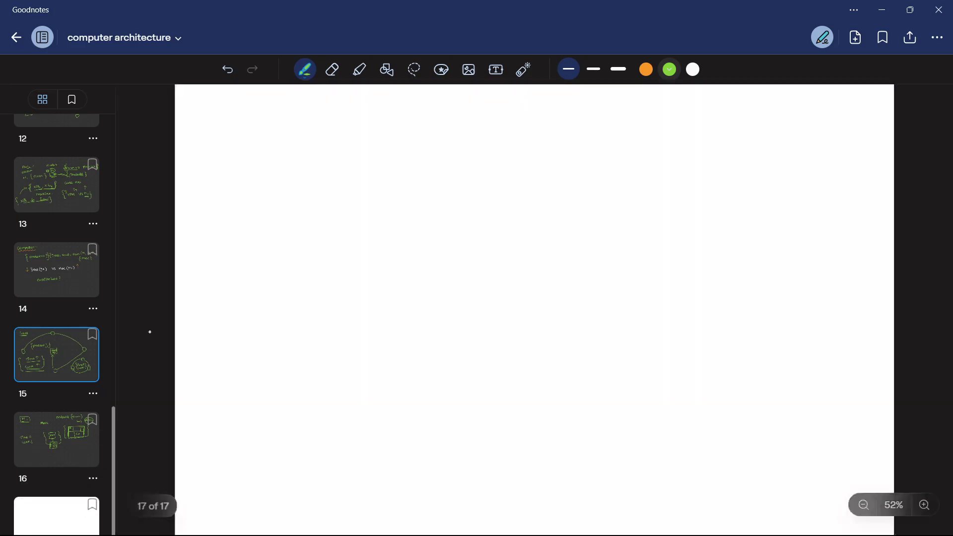
pyautogui.moveTo(232, 130)
pyautogui.mouseDown()
pyautogui.moveTo(251, 148)
pyautogui.moveTo(280, 134)
pyautogui.moveTo(307, 149)
pyautogui.moveTo(357, 134)
pyautogui.moveTo(386, 144)
pyautogui.moveTo(424, 135)
pyautogui.mouseUp()
pyautogui.click(424, 148)
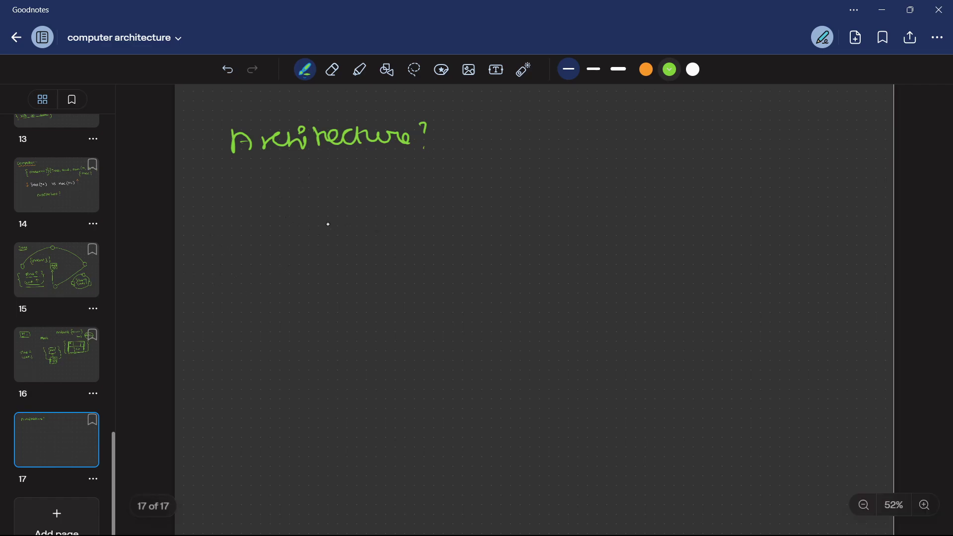
# - Write the list x86, x64, Arm V7, Arm V8 below and underline it
pyautogui.moveTo(356, 212)
pyautogui.mouseDown()
pyautogui.moveTo(367, 231)
pyautogui.moveTo(352, 231)
pyautogui.mouseUp()
pyautogui.moveTo(390, 207)
pyautogui.mouseDown()
pyautogui.moveTo(387, 217)
pyautogui.moveTo(420, 232)
pyautogui.mouseUp()
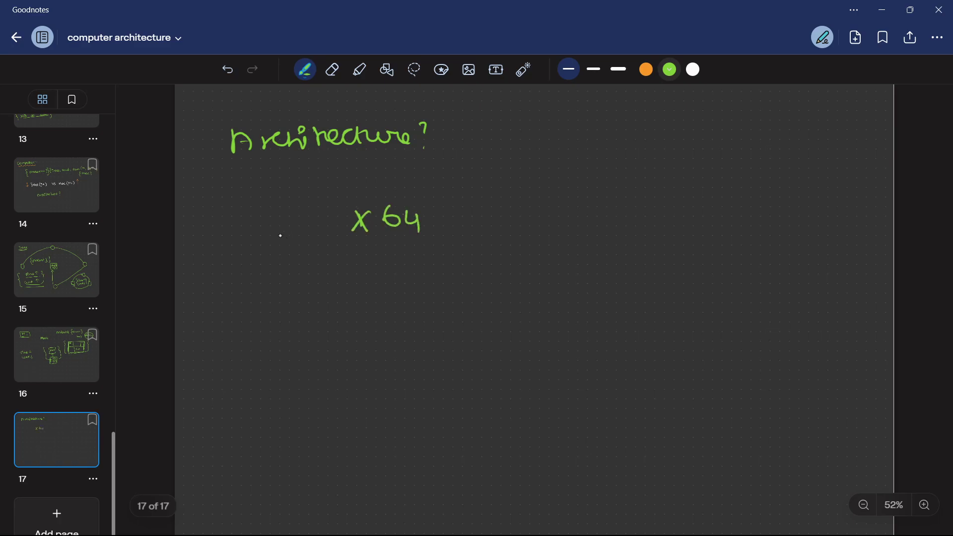
pyautogui.moveTo(267, 214)
pyautogui.mouseDown()
pyautogui.moveTo(283, 232)
pyautogui.moveTo(266, 233)
pyautogui.mouseUp()
pyautogui.moveTo(301, 214); pyautogui.dragTo(315, 228)
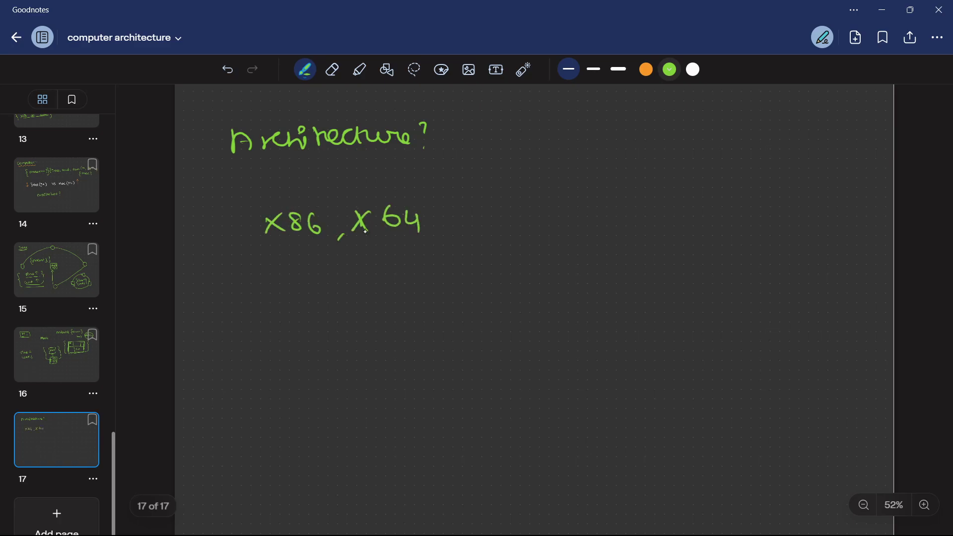
pyautogui.moveTo(492, 215)
pyautogui.mouseDown()
pyautogui.moveTo(493, 223)
pyautogui.moveTo(498, 202)
pyautogui.moveTo(508, 221)
pyautogui.mouseUp()
pyautogui.moveTo(491, 215); pyautogui.dragTo(551, 216)
pyautogui.moveTo(559, 199); pyautogui.dragTo(576, 199)
pyautogui.moveTo(578, 203)
pyautogui.mouseDown()
pyautogui.moveTo(592, 216)
pyautogui.moveTo(658, 195)
pyautogui.moveTo(699, 203)
pyautogui.moveTo(727, 186)
pyautogui.mouseUp()
pyautogui.moveTo(735, 194); pyautogui.dragTo(734, 199)
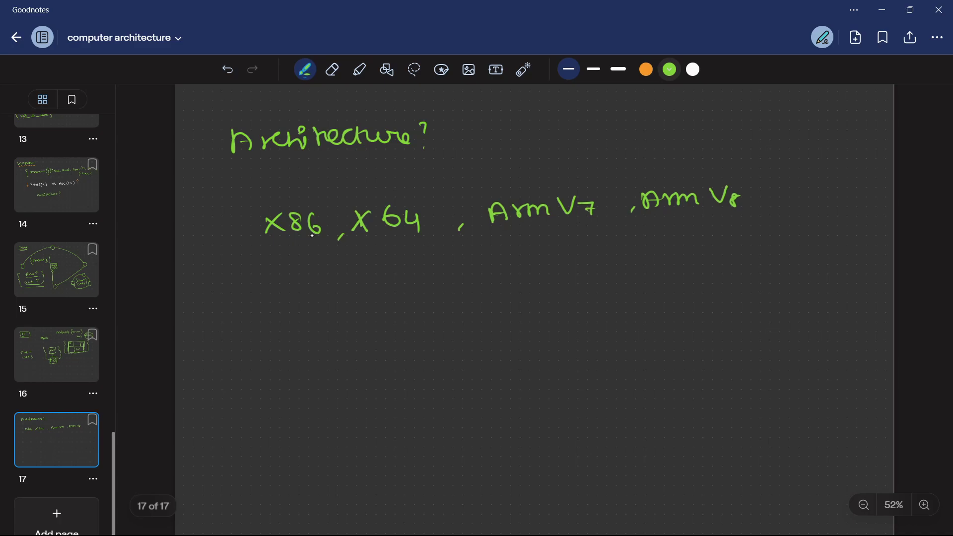
pyautogui.moveTo(263, 267); pyautogui.dragTo(771, 238)
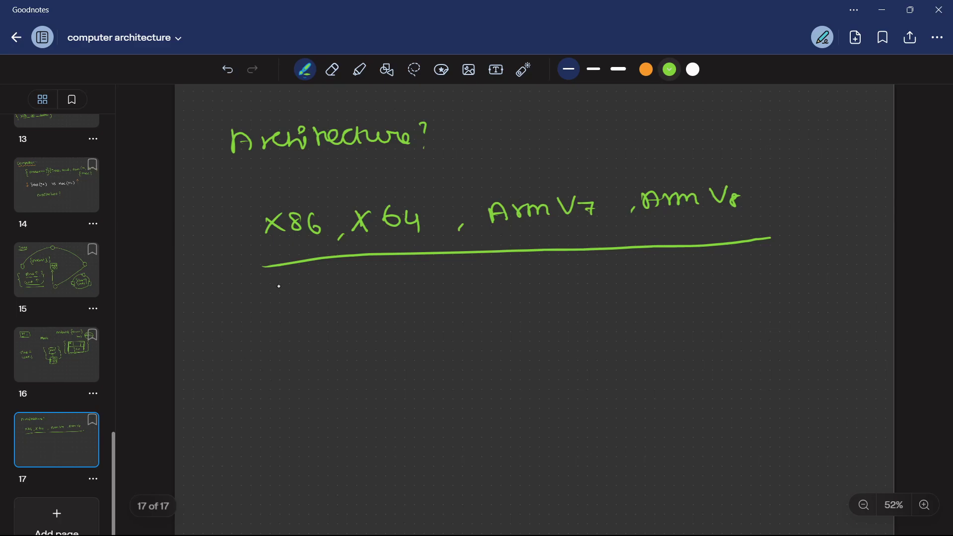
# - Write Code with python, C and C++ beneath, bracketed and followed by an equals sign
pyautogui.moveTo(222, 337); pyautogui.dragTo(223, 354)
pyautogui.moveTo(233, 342); pyautogui.dragTo(258, 355)
pyautogui.moveTo(263, 347); pyautogui.dragTo(276, 355)
pyautogui.moveTo(209, 411)
pyautogui.mouseDown()
pyautogui.moveTo(229, 397)
pyautogui.moveTo(284, 398)
pyautogui.mouseUp()
pyautogui.moveTo(259, 428); pyautogui.dragTo(233, 485)
pyautogui.moveTo(245, 467)
pyautogui.mouseDown()
pyautogui.moveTo(243, 481)
pyautogui.moveTo(251, 476)
pyautogui.mouseUp()
pyautogui.moveTo(271, 465); pyautogui.dragTo(273, 477)
pyautogui.moveTo(266, 472); pyautogui.dragTo(278, 470)
pyautogui.moveTo(308, 362)
pyautogui.mouseDown()
pyautogui.moveTo(328, 393)
pyautogui.moveTo(308, 484)
pyautogui.mouseUp()
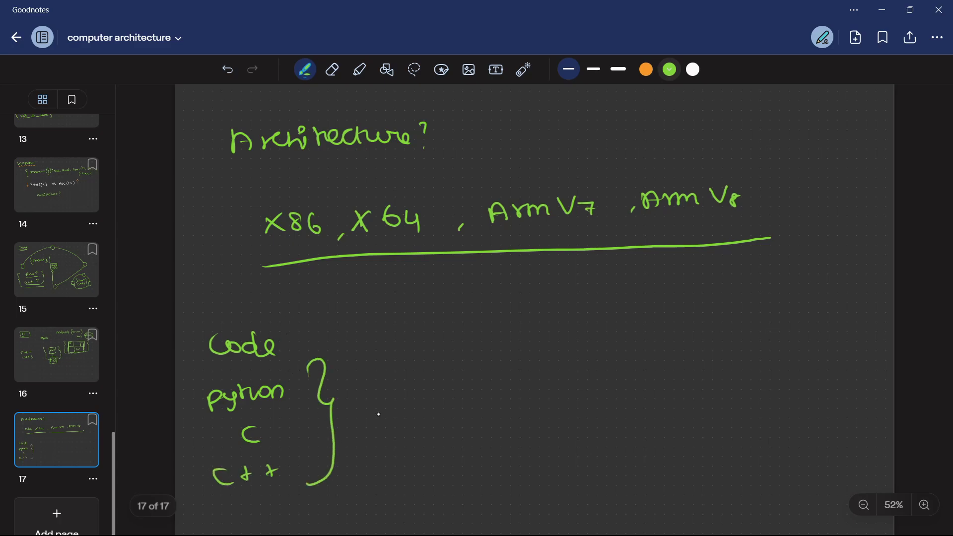
pyautogui.moveTo(347, 405); pyautogui.dragTo(359, 406)
# - Write 'machine Code' on the right under a braced, underlined {00100}
pyautogui.moveTo(692, 388)
pyautogui.mouseDown()
pyautogui.moveTo(712, 374)
pyautogui.moveTo(757, 385)
pyautogui.moveTo(798, 372)
pyautogui.mouseUp()
pyautogui.click(770, 370)
pyautogui.moveTo(743, 410); pyautogui.dragTo(741, 426)
pyautogui.moveTo(749, 422); pyautogui.dragTo(803, 428)
pyautogui.moveTo(706, 306); pyautogui.dragTo(703, 343)
pyautogui.moveTo(735, 316); pyautogui.dragTo(783, 324)
pyautogui.moveTo(807, 310); pyautogui.dragTo(843, 312)
pyautogui.moveTo(844, 297); pyautogui.dragTo(865, 328)
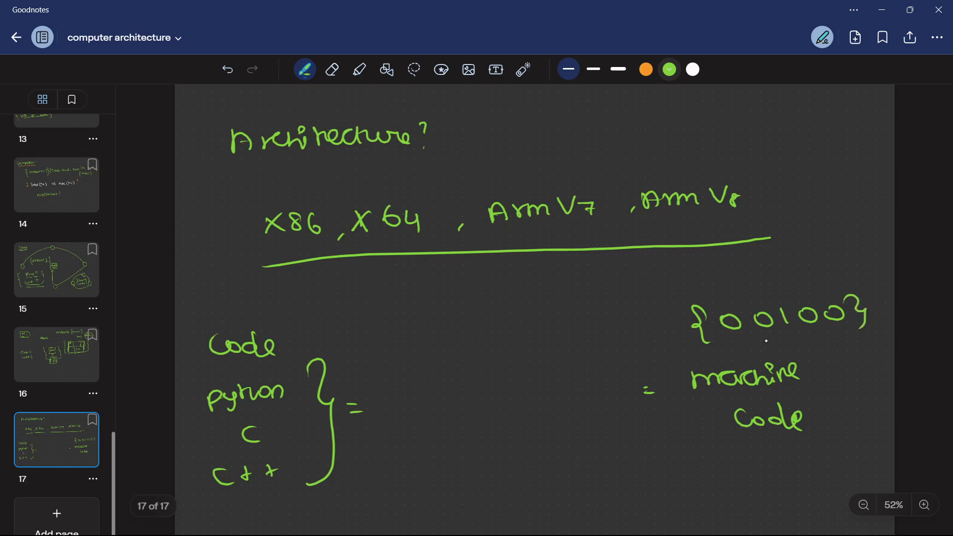
pyautogui.moveTo(749, 343); pyautogui.dragTo(855, 329)
# - Write {compile} after the equals sign with {Intel, Amd, Arm} above it
pyautogui.moveTo(418, 390)
pyautogui.mouseDown()
pyautogui.moveTo(421, 400)
pyautogui.moveTo(538, 397)
pyautogui.moveTo(556, 418)
pyautogui.mouseUp()
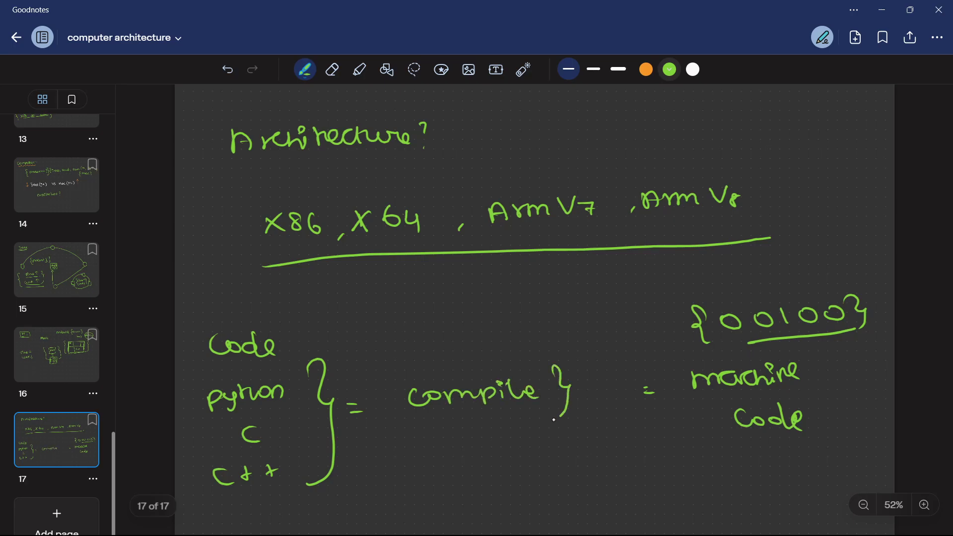
pyautogui.moveTo(384, 387); pyautogui.dragTo(405, 430)
pyautogui.moveTo(386, 333)
pyautogui.mouseDown()
pyautogui.moveTo(384, 353)
pyautogui.moveTo(420, 350)
pyautogui.moveTo(445, 334)
pyautogui.moveTo(453, 344)
pyautogui.mouseUp()
pyautogui.moveTo(467, 341)
pyautogui.mouseDown()
pyautogui.moveTo(462, 349)
pyautogui.moveTo(489, 328)
pyautogui.moveTo(516, 335)
pyautogui.moveTo(539, 318)
pyautogui.moveTo(542, 339)
pyautogui.mouseUp()
pyautogui.moveTo(563, 328)
pyautogui.mouseDown()
pyautogui.moveTo(578, 317)
pyautogui.moveTo(619, 320)
pyautogui.mouseUp()
pyautogui.moveTo(622, 299); pyautogui.dragTo(630, 339)
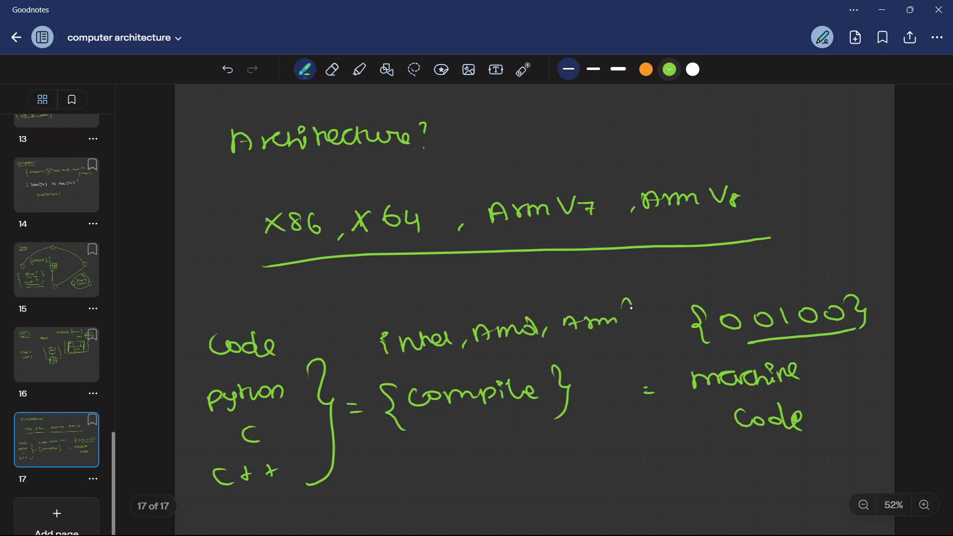
pyautogui.moveTo(369, 314)
pyautogui.mouseDown()
pyautogui.moveTo(365, 336)
pyautogui.moveTo(393, 365)
pyautogui.mouseUp()
# - On a new page 18, handwrite the title 'Intel x64 Architecture' at the top
pyautogui.click(74, 513)
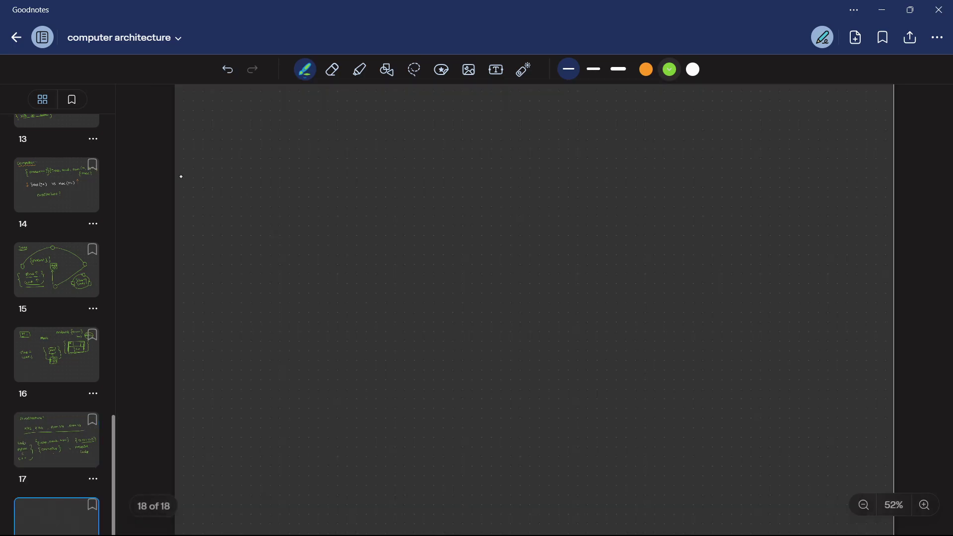
pyautogui.moveTo(237, 168)
pyautogui.mouseDown()
pyautogui.moveTo(238, 184)
pyautogui.moveTo(239, 169)
pyautogui.moveTo(304, 181)
pyautogui.mouseUp()
pyautogui.click(299, 175)
pyautogui.moveTo(342, 159)
pyautogui.mouseDown()
pyautogui.moveTo(361, 174)
pyautogui.moveTo(342, 174)
pyautogui.mouseUp()
pyautogui.moveTo(382, 158); pyautogui.dragTo(410, 168)
pyautogui.moveTo(411, 158); pyautogui.dragTo(411, 176)
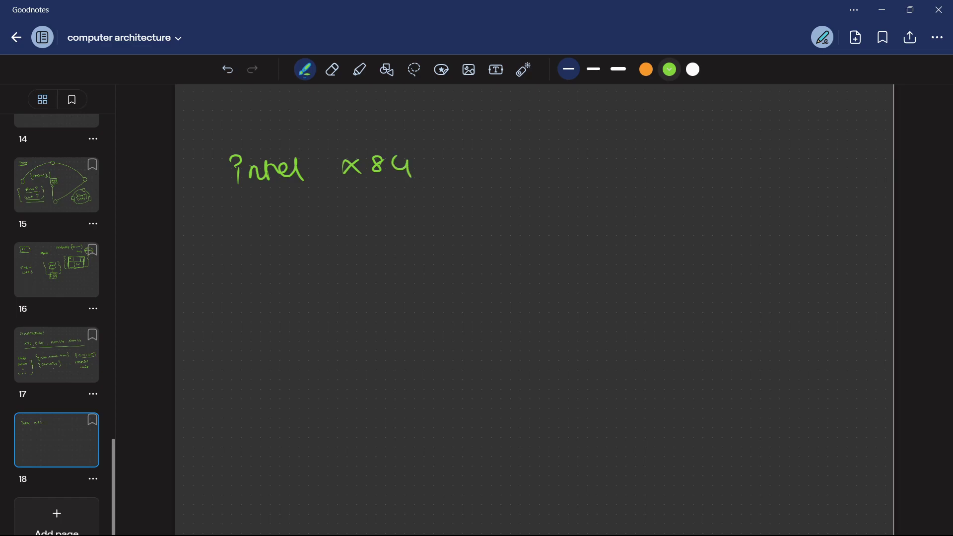
pyautogui.moveTo(447, 151); pyautogui.dragTo(631, 165)
pyautogui.moveTo(228, 197)
pyautogui.mouseDown()
pyautogui.moveTo(250, 196)
pyautogui.moveTo(307, 144)
pyautogui.moveTo(226, 197)
pyautogui.mouseUp()
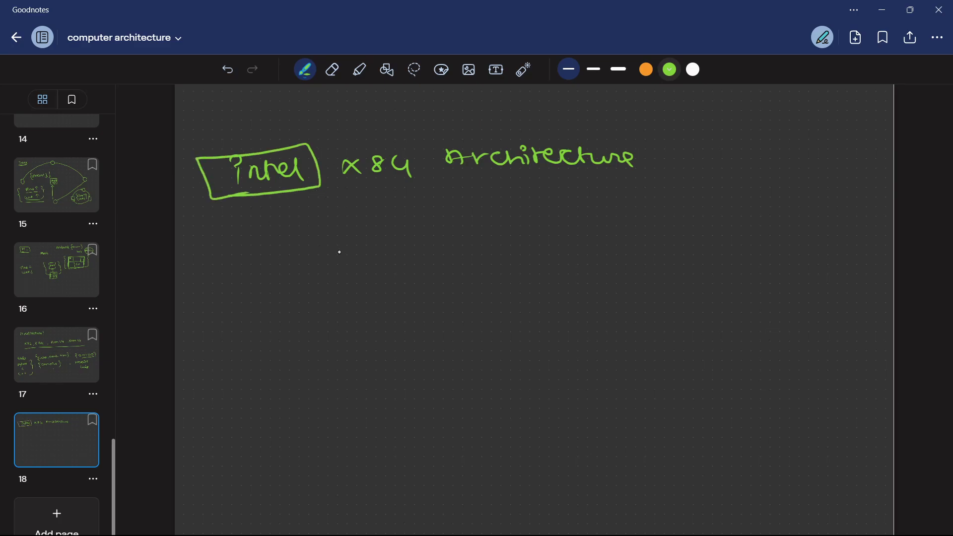
# - Write 'mov' in curly braces below the title
pyautogui.moveTo(329, 259)
pyautogui.mouseDown()
pyautogui.moveTo(330, 273)
pyautogui.moveTo(362, 270)
pyautogui.moveTo(371, 259)
pyautogui.mouseUp()
pyautogui.moveTo(382, 256); pyautogui.dragTo(402, 254)
pyautogui.moveTo(308, 245)
pyautogui.mouseDown()
pyautogui.moveTo(296, 248)
pyautogui.moveTo(312, 278)
pyautogui.mouseUp()
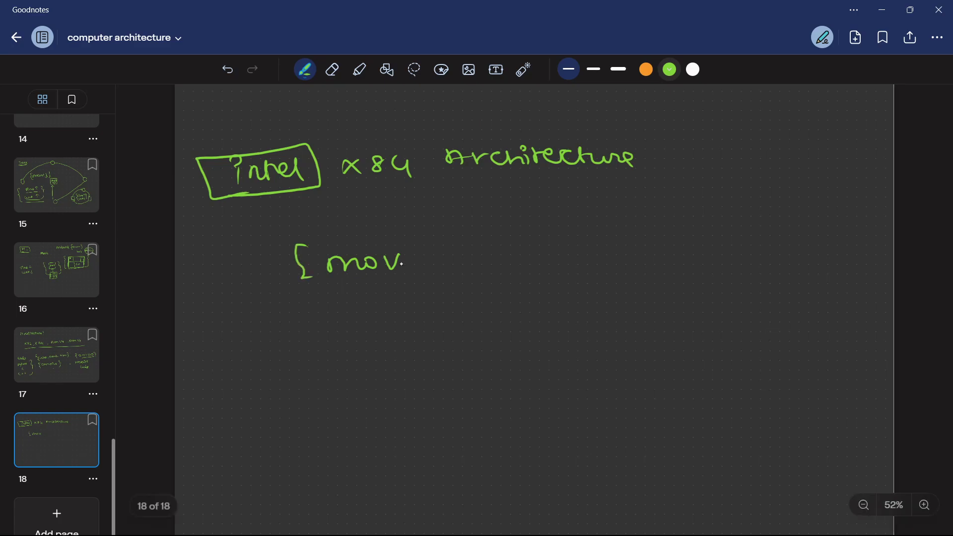
pyautogui.moveTo(413, 240); pyautogui.dragTo(431, 277)
# - Write 'code', then 'hexadecimal' with a down arrow to 'binary' beside {mov}
pyautogui.moveTo(556, 244)
pyautogui.mouseDown()
pyautogui.moveTo(546, 257)
pyautogui.moveTo(611, 241)
pyautogui.moveTo(624, 257)
pyautogui.mouseUp()
pyautogui.moveTo(675, 229)
pyautogui.mouseDown()
pyautogui.moveTo(702, 249)
pyautogui.moveTo(738, 249)
pyautogui.moveTo(747, 231)
pyautogui.mouseUp()
pyautogui.moveTo(751, 237)
pyautogui.mouseDown()
pyautogui.moveTo(754, 247)
pyautogui.moveTo(772, 233)
pyautogui.moveTo(799, 240)
pyautogui.moveTo(838, 230)
pyautogui.moveTo(848, 242)
pyautogui.mouseUp()
pyautogui.click(754, 228)
pyautogui.moveTo(844, 242); pyautogui.dragTo(858, 221)
pyautogui.moveTo(748, 273); pyautogui.dragTo(754, 292)
pyautogui.moveTo(735, 287); pyautogui.dragTo(762, 282)
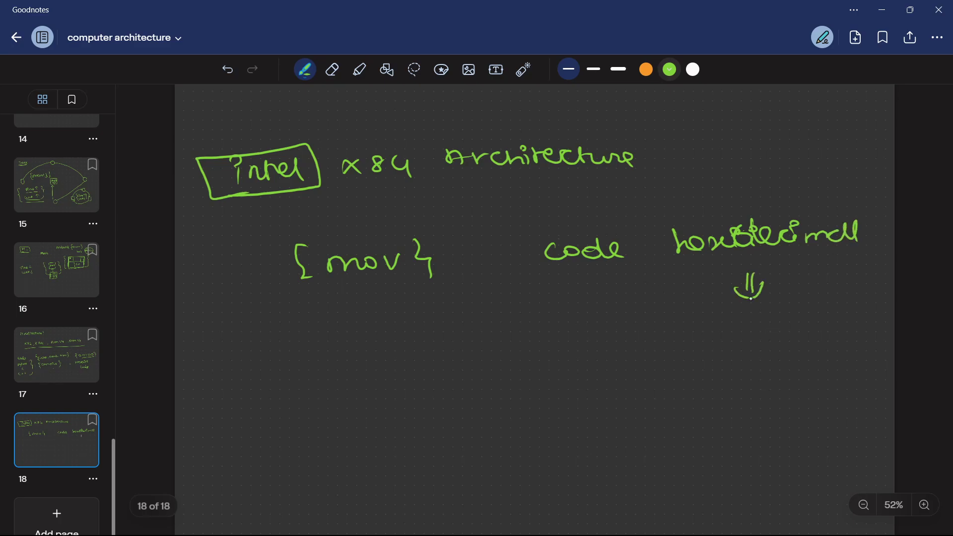
pyautogui.moveTo(698, 321)
pyautogui.mouseDown()
pyautogui.moveTo(697, 341)
pyautogui.moveTo(788, 332)
pyautogui.moveTo(798, 353)
pyautogui.mouseUp()
pyautogui.click(715, 326)
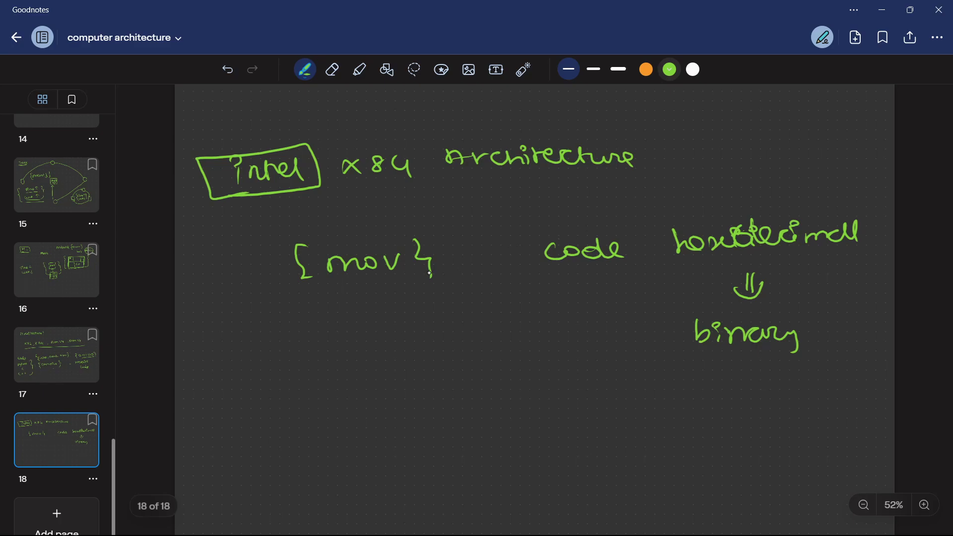
# - Enclose code in braces with 'pro' above, and box the title and {mov}
pyautogui.moveTo(530, 229)
pyautogui.mouseDown()
pyautogui.moveTo(514, 248)
pyautogui.moveTo(540, 276)
pyautogui.mouseUp()
pyautogui.moveTo(630, 221); pyautogui.dragTo(634, 268)
pyautogui.moveTo(548, 213); pyautogui.dragTo(550, 221)
pyautogui.moveTo(560, 211); pyautogui.dragTo(604, 203)
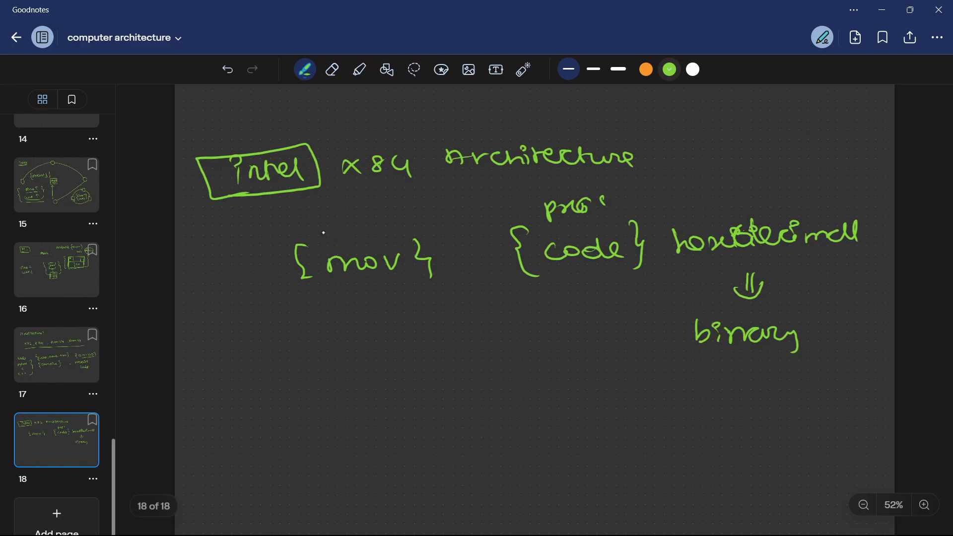
pyautogui.moveTo(262, 209)
pyautogui.mouseDown()
pyautogui.moveTo(397, 189)
pyautogui.moveTo(644, 179)
pyautogui.moveTo(447, 128)
pyautogui.moveTo(251, 217)
pyautogui.moveTo(312, 204)
pyautogui.mouseUp()
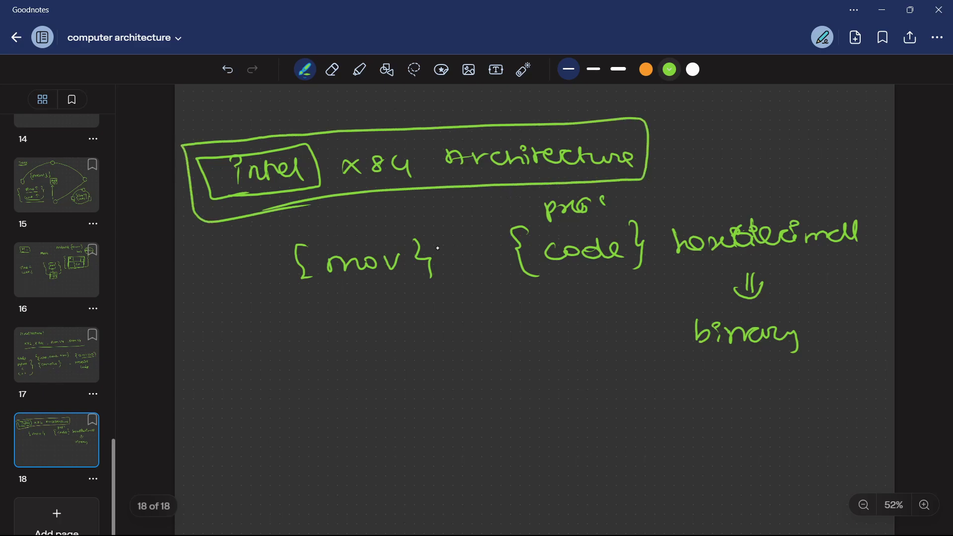
pyautogui.moveTo(298, 314)
pyautogui.mouseDown()
pyautogui.moveTo(360, 309)
pyautogui.moveTo(441, 219)
pyautogui.moveTo(284, 312)
pyautogui.mouseUp()
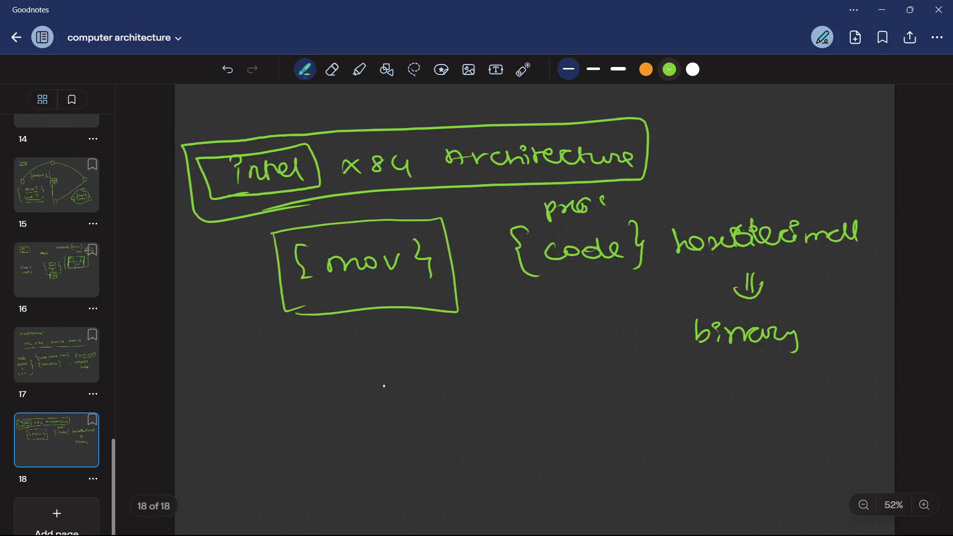
# - Write 'Comp {₹299}' below the {mov} box and underline ₹299
pyautogui.moveTo(313, 394); pyautogui.dragTo(370, 391)
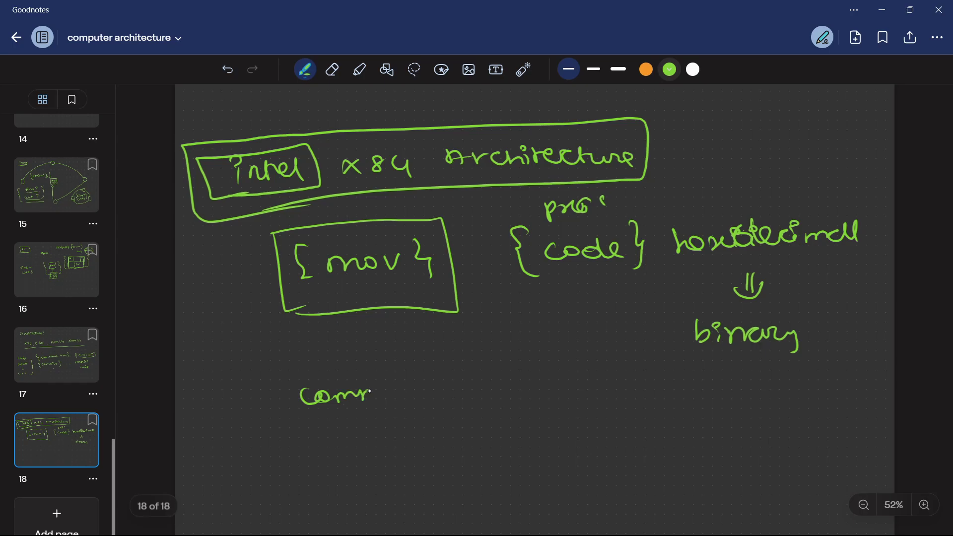
pyautogui.moveTo(442, 376)
pyautogui.mouseDown()
pyautogui.moveTo(456, 394)
pyautogui.moveTo(507, 396)
pyautogui.mouseUp()
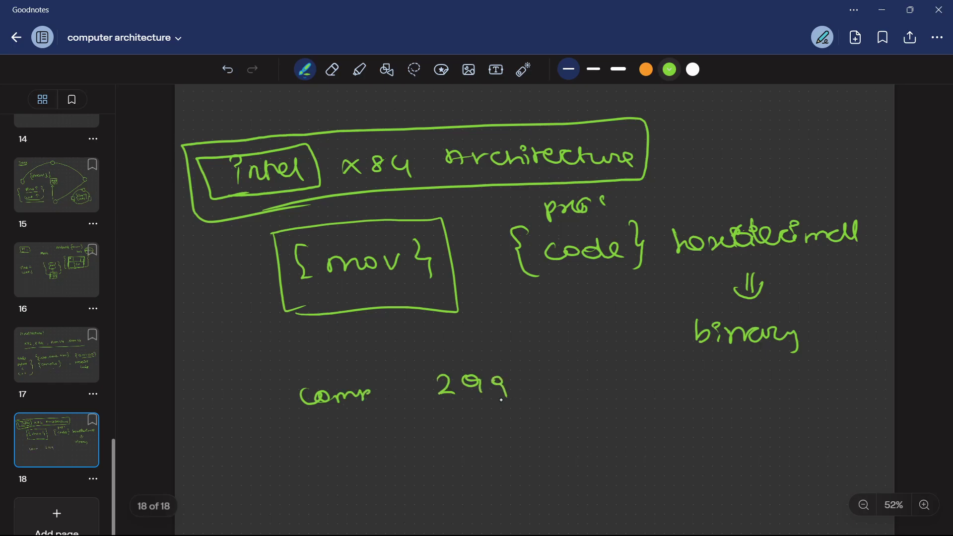
pyautogui.moveTo(411, 382)
pyautogui.mouseDown()
pyautogui.moveTo(411, 397)
pyautogui.moveTo(426, 382)
pyautogui.mouseUp()
pyautogui.moveTo(405, 390); pyautogui.dragTo(422, 389)
pyautogui.moveTo(411, 391)
pyautogui.mouseDown()
pyautogui.moveTo(426, 399)
pyautogui.moveTo(392, 421)
pyautogui.mouseUp()
pyautogui.moveTo(516, 361); pyautogui.dragTo(518, 408)
pyautogui.moveTo(411, 419); pyautogui.dragTo(519, 408)
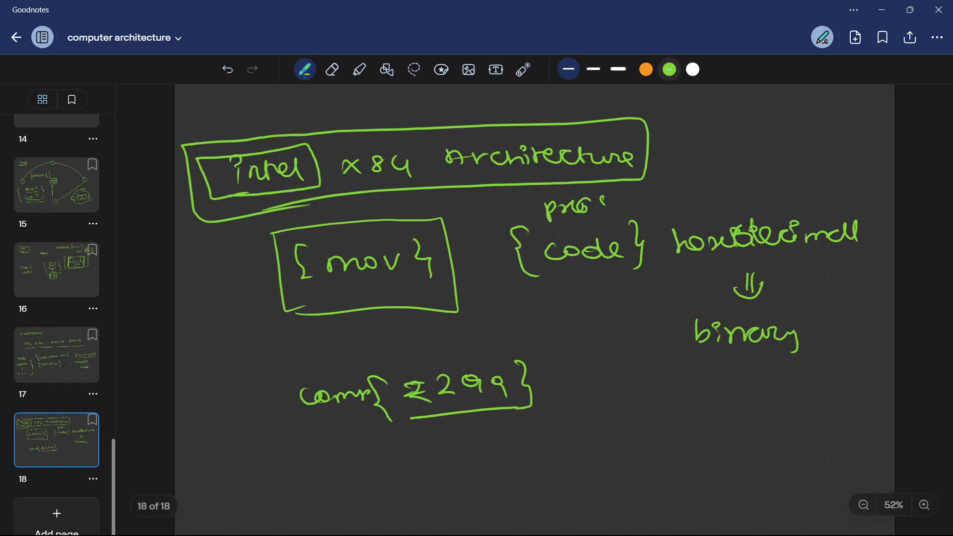